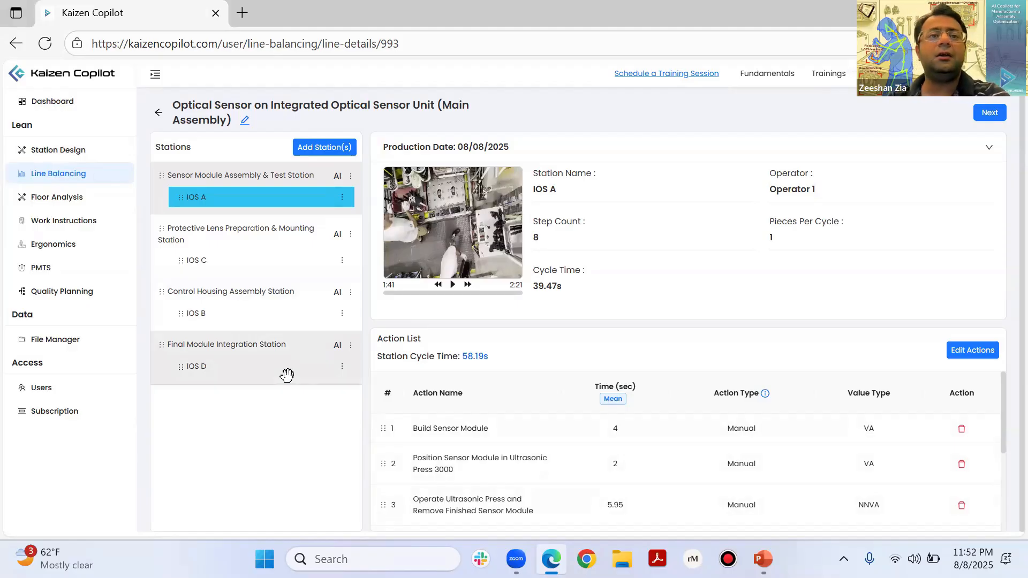
Step: Look over the details of stations IOS A and IOS C and the form for adding a new station
{"action": "left_click", "coordinate": [175, 193]}
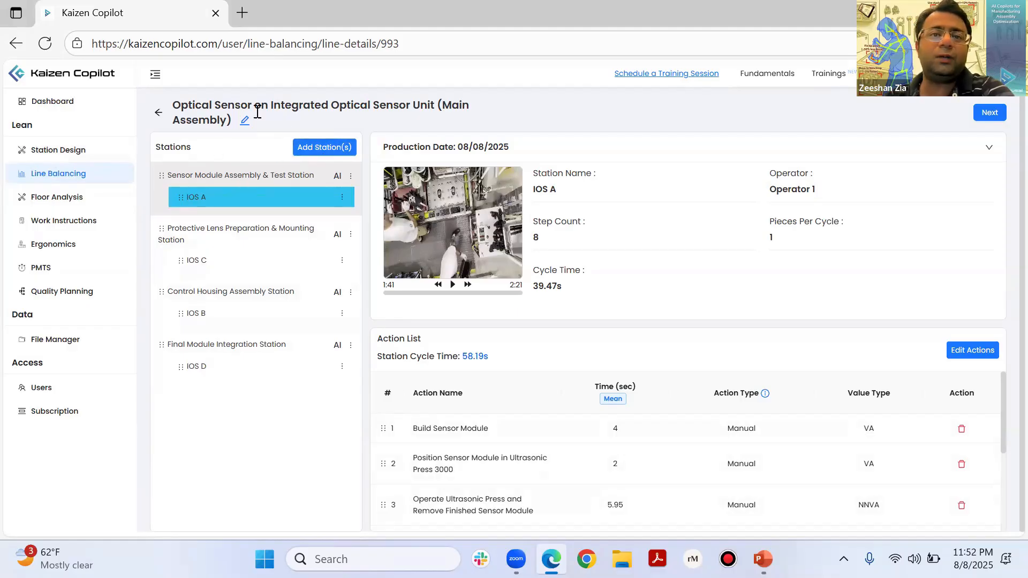
{"action": "left_click", "coordinate": [325, 148]}
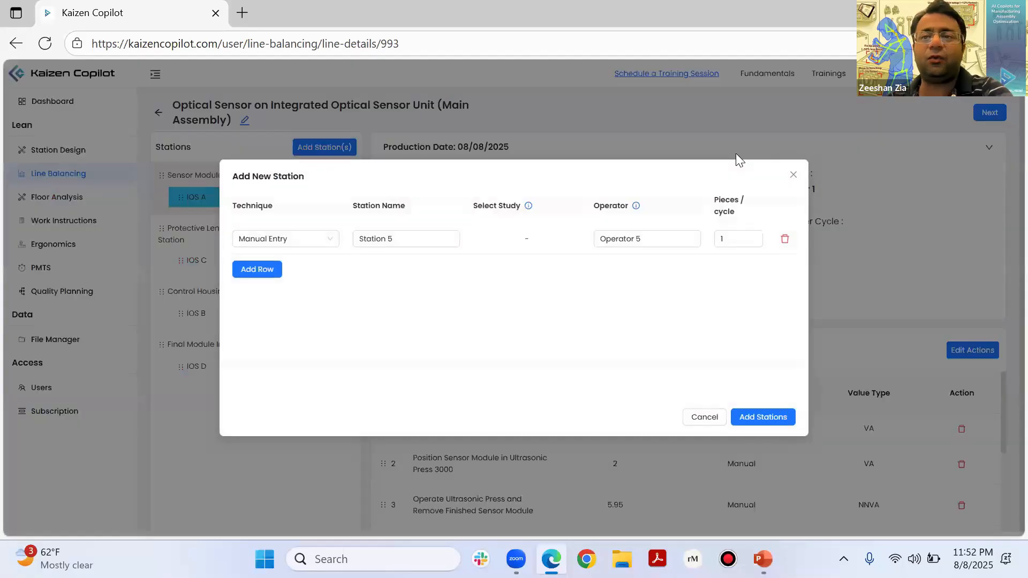
{"action": "left_click", "coordinate": [793, 174]}
{"action": "left_click", "coordinate": [242, 255]}
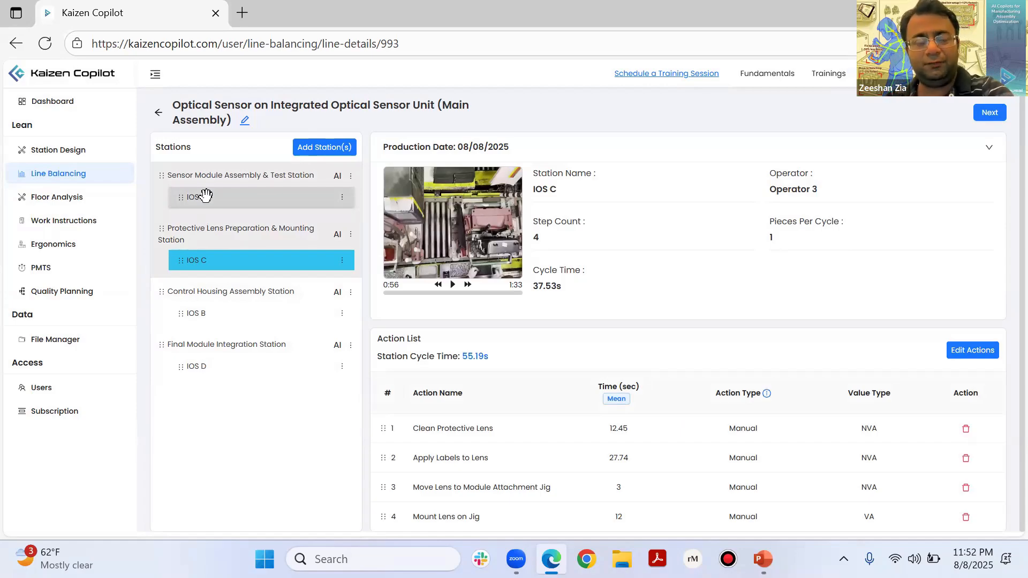
{"action": "left_click", "coordinate": [206, 197]}
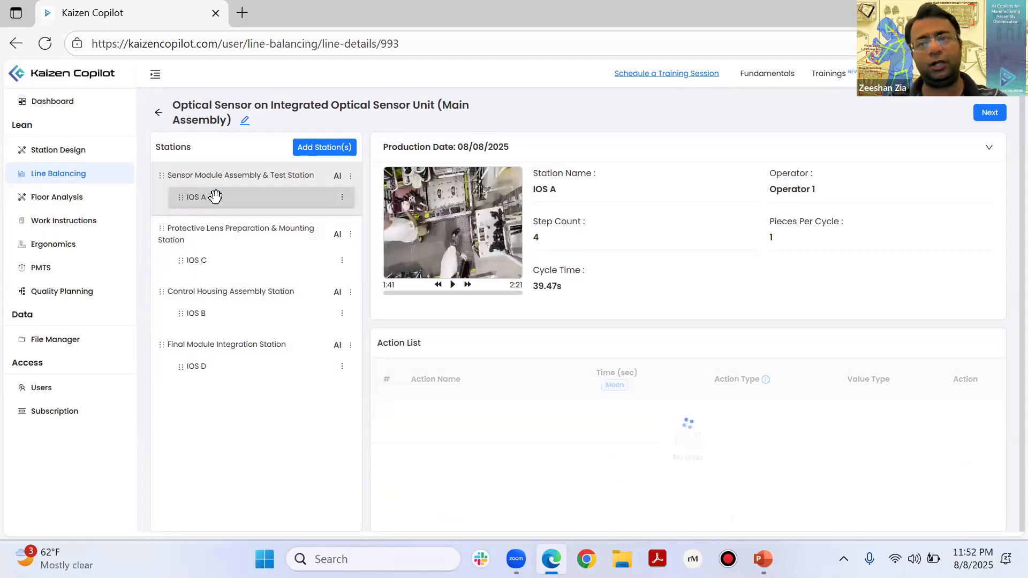
Step: Check the pieces-per-cycle setting in the new-station form, leaving without adding a station
{"action": "left_click", "coordinate": [343, 198]}
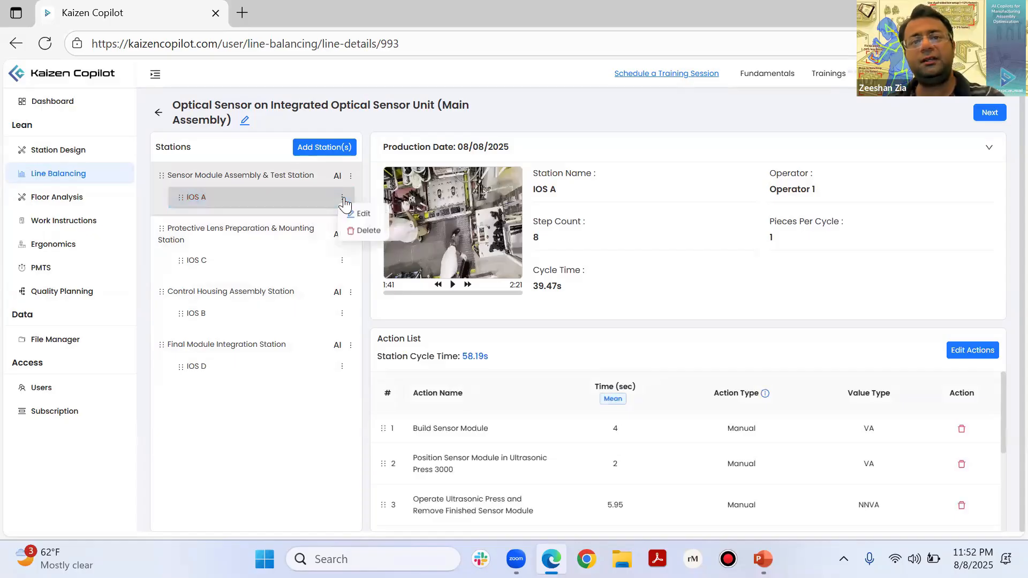
{"action": "left_click", "coordinate": [319, 148]}
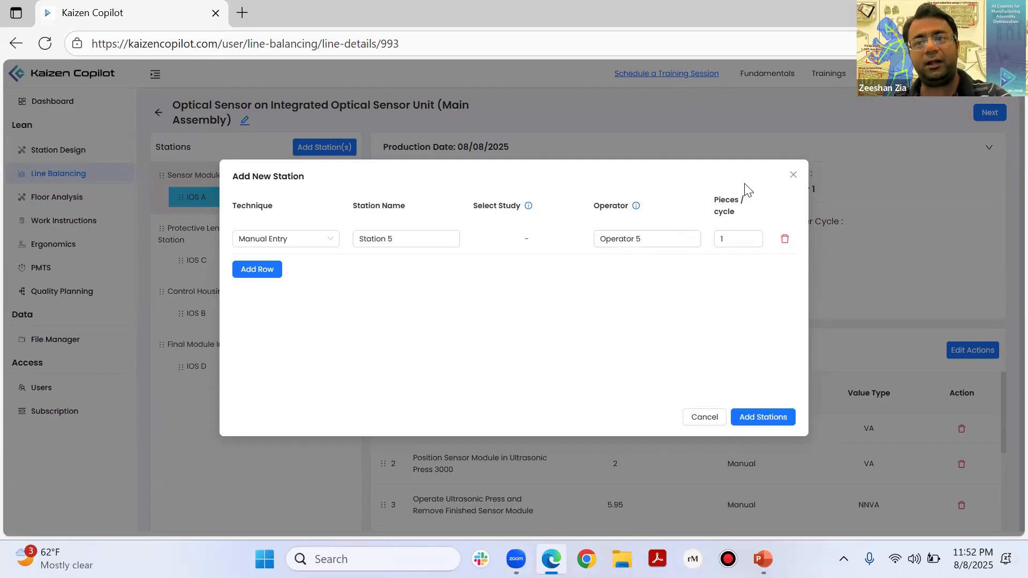
{"action": "left_click", "coordinate": [730, 238]}
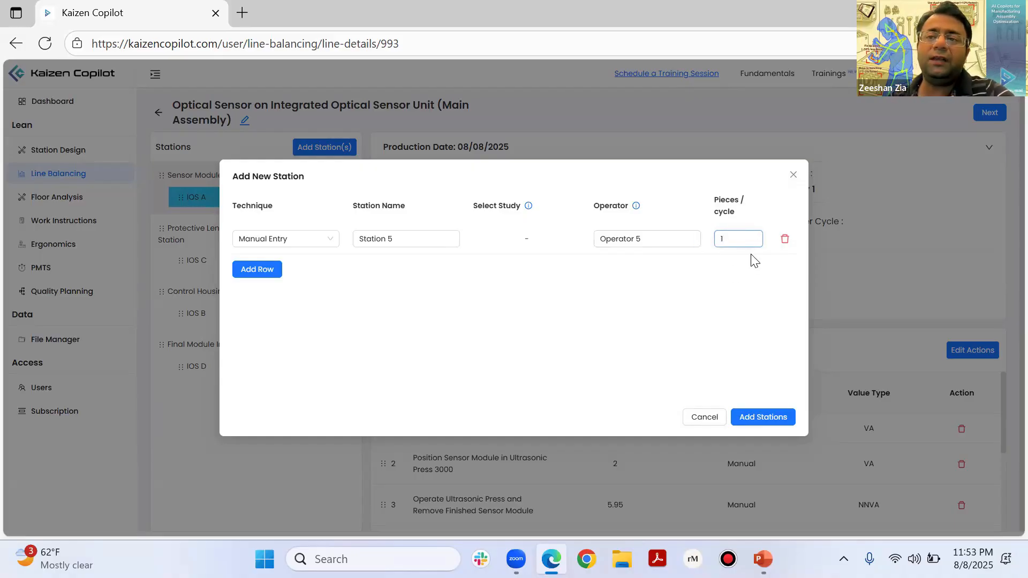
{"action": "left_click", "coordinate": [794, 176]}
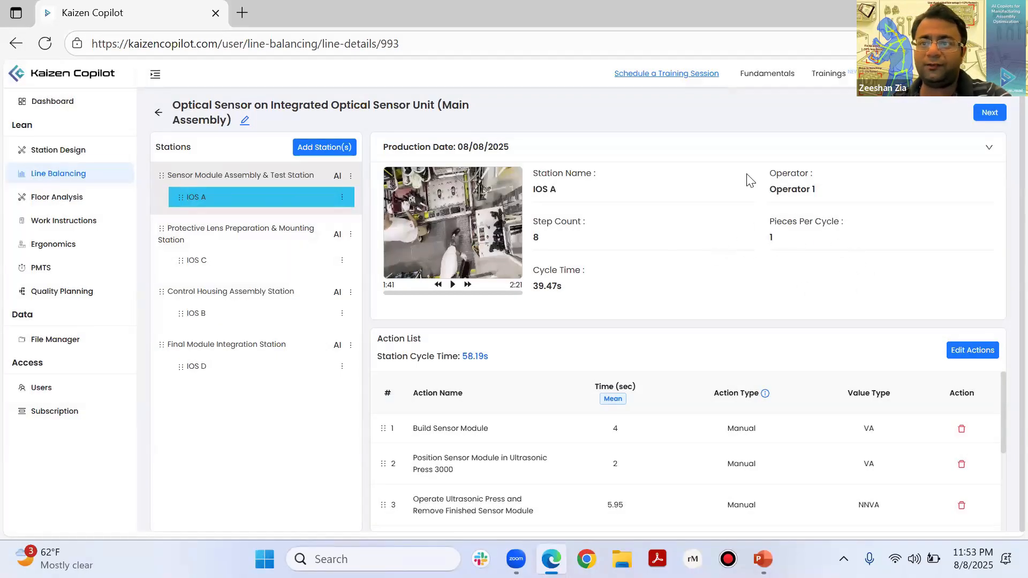
Step: Review the details of stations IOS C and IOS B, and consult the assembly flowchart in PowerPoint
{"action": "left_click", "coordinate": [263, 263]}
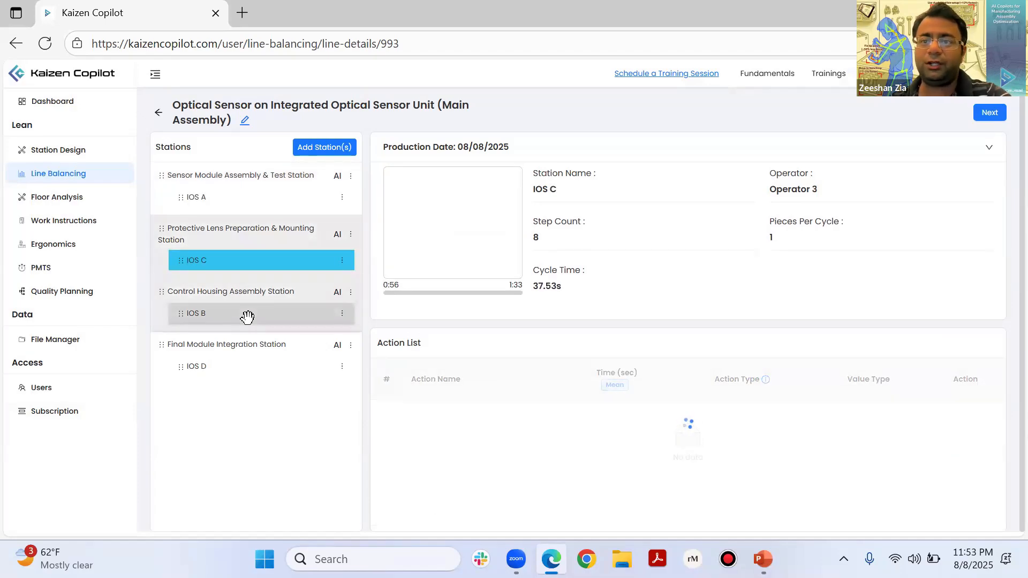
{"action": "left_click", "coordinate": [225, 316]}
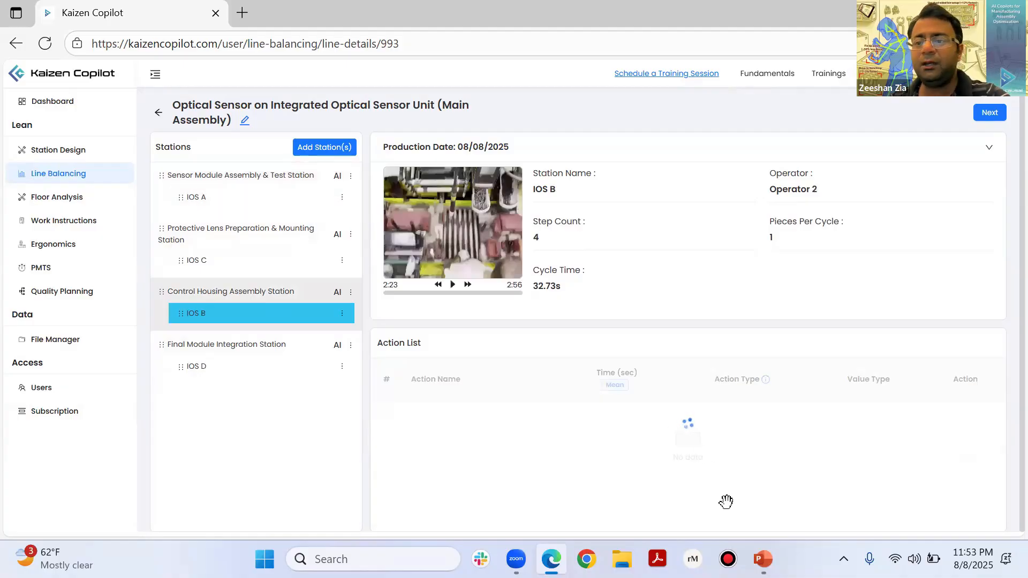
{"action": "mouse_move", "coordinate": [763, 559]}
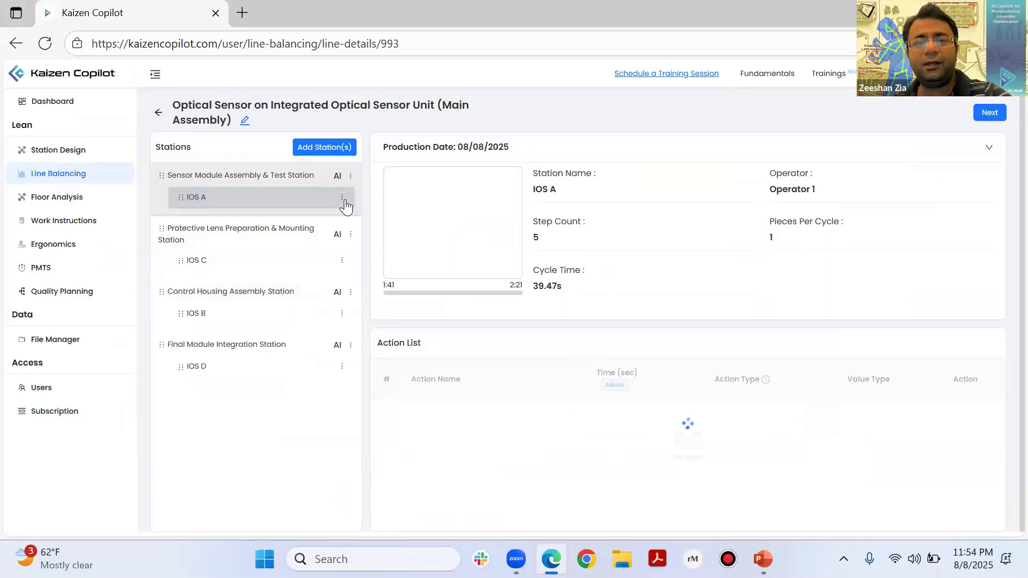
Step: Edit the IOS A study in Kaizen Copilot to set its pieces per cycle to 0.5
{"action": "left_click", "coordinate": [342, 199]}
{"action": "left_click", "coordinate": [358, 213]}
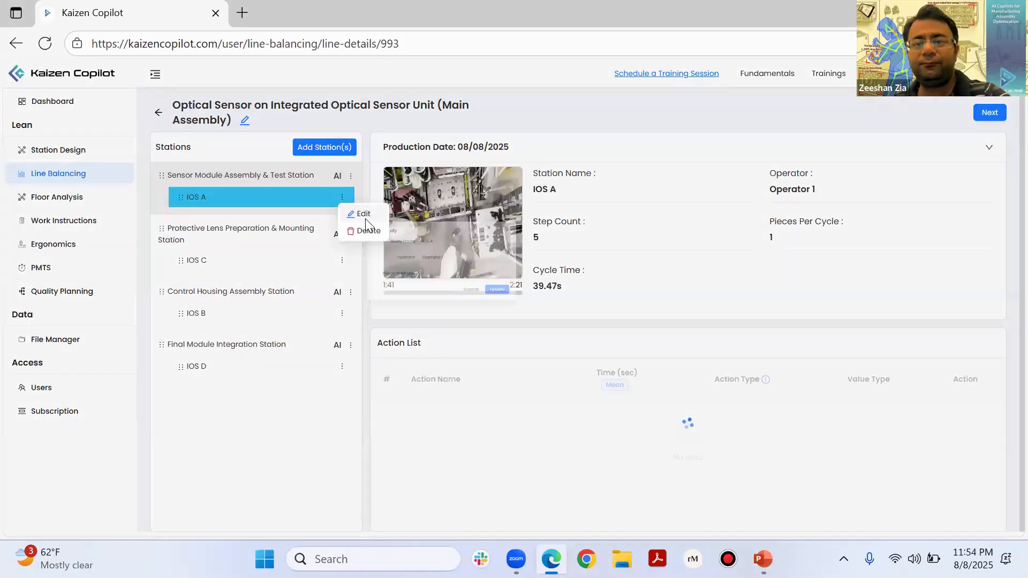
{"action": "left_click", "coordinate": [486, 322]}
{"action": "key", "text": "BackSpace"}
{"action": "type", "text": "0.5"}
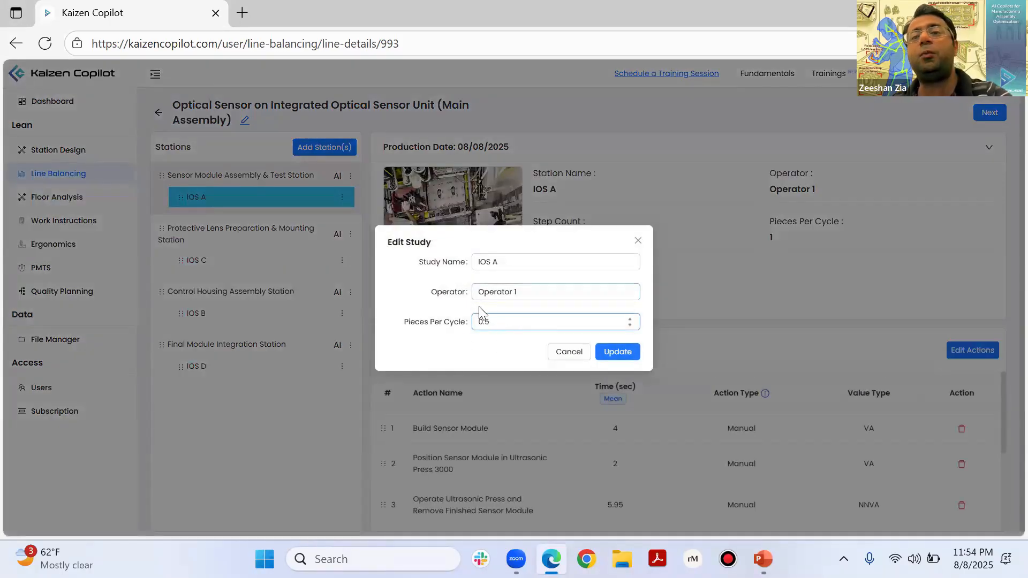
{"action": "left_click", "coordinate": [615, 361]}
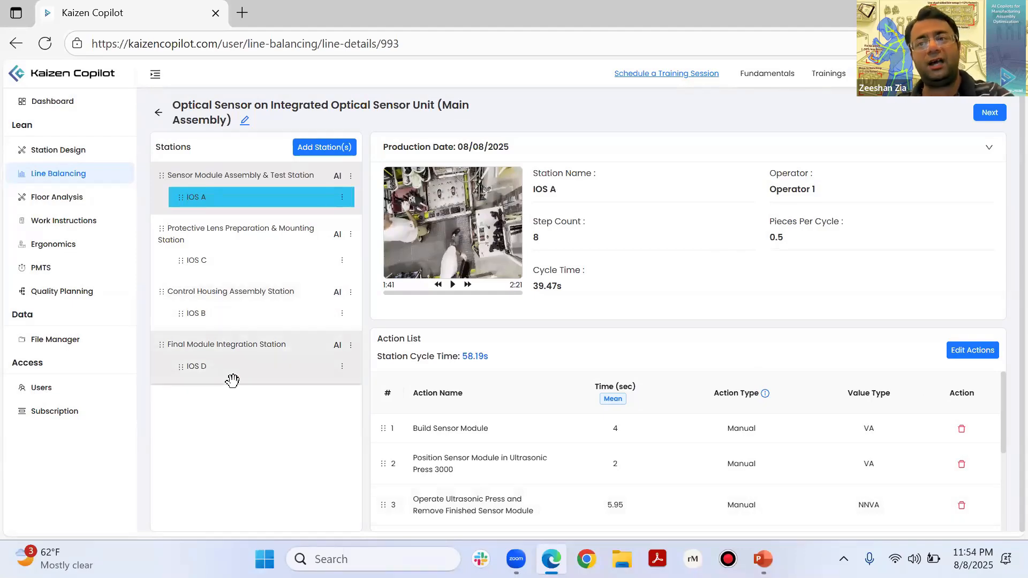
Step: Open station IOS A's action list for editing and check the action type options for Build Sensor Module
{"action": "left_click", "coordinate": [197, 261]}
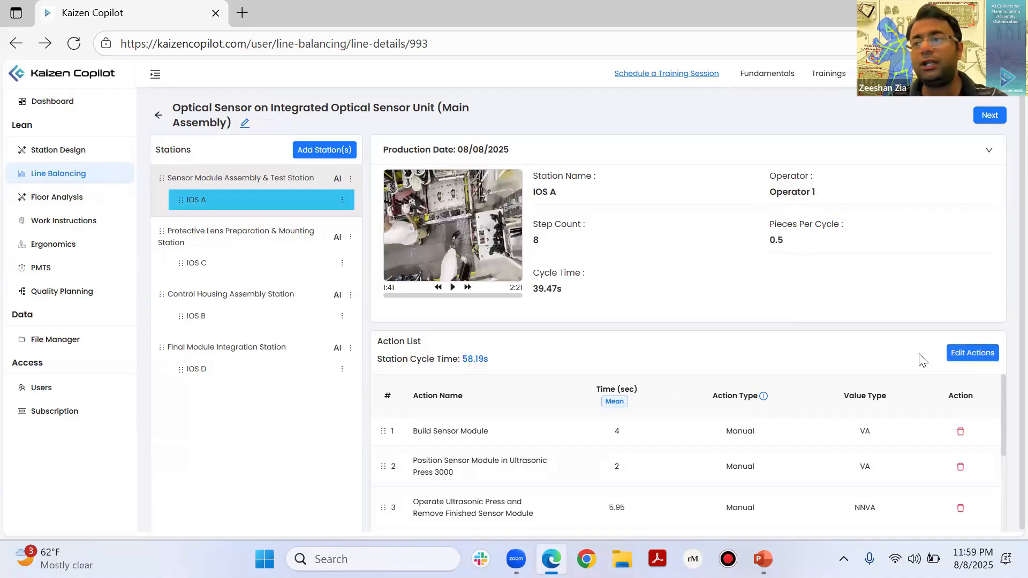
{"action": "left_click", "coordinate": [967, 358]}
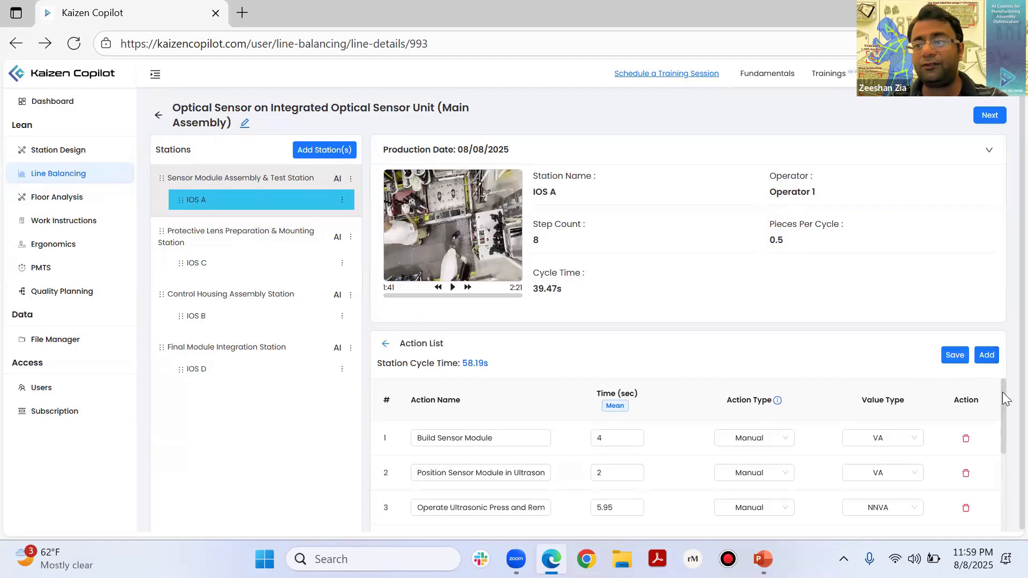
{"action": "mouse_move", "coordinate": [1003, 392]}
{"action": "left_mouse_down"}
{"action": "mouse_move", "coordinate": [997, 491]}
{"action": "mouse_move", "coordinate": [1002, 378]}
{"action": "left_mouse_up"}
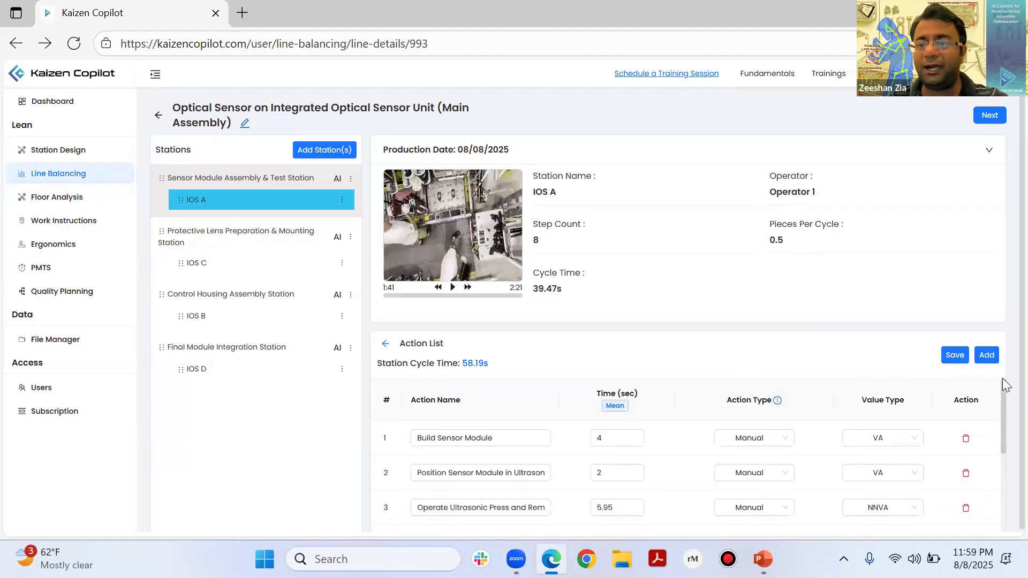
{"action": "left_click", "coordinate": [761, 444]}
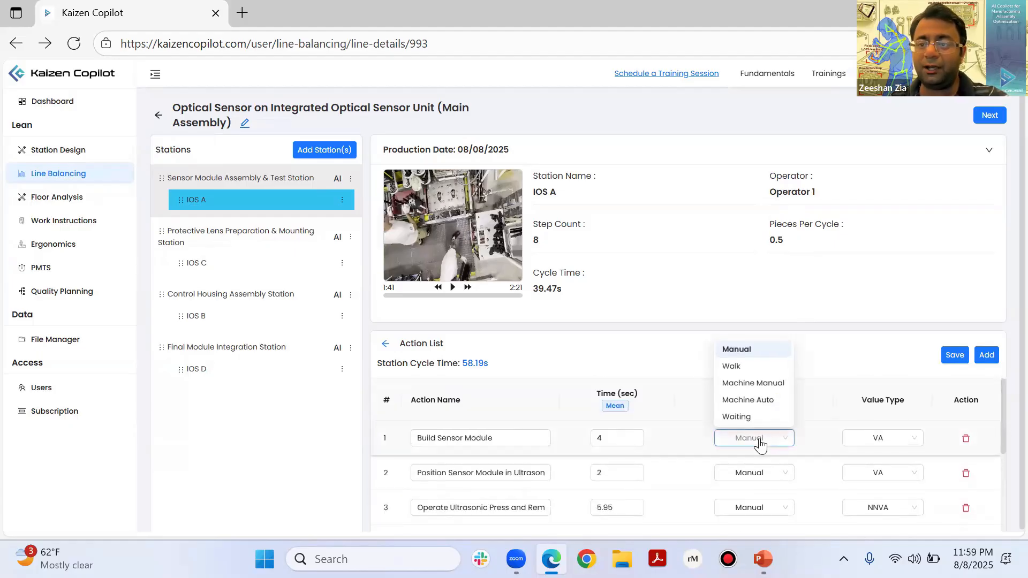
{"action": "left_click", "coordinate": [789, 443]}
{"action": "left_click", "coordinate": [790, 444]}
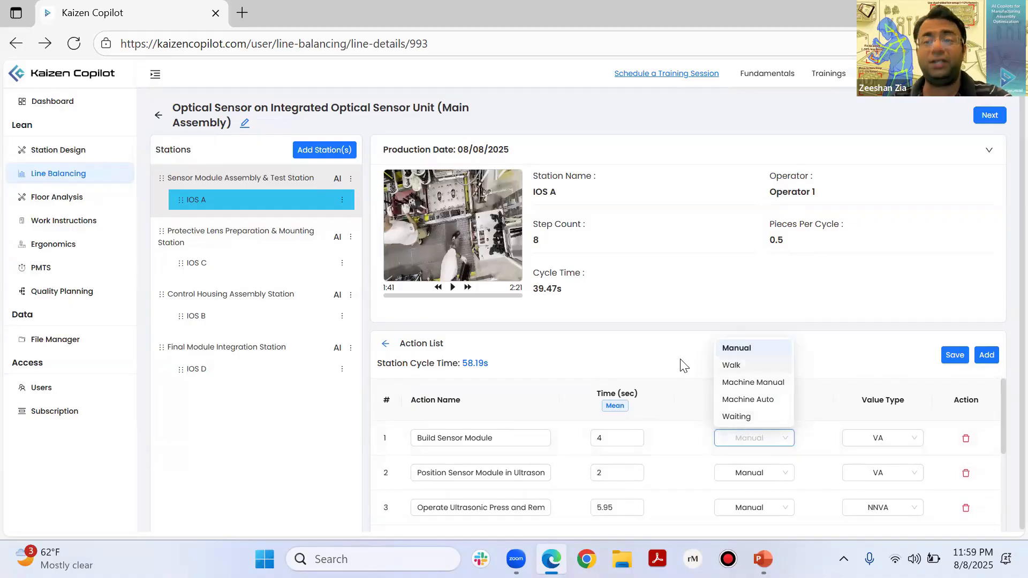
{"action": "left_click", "coordinate": [661, 356]}
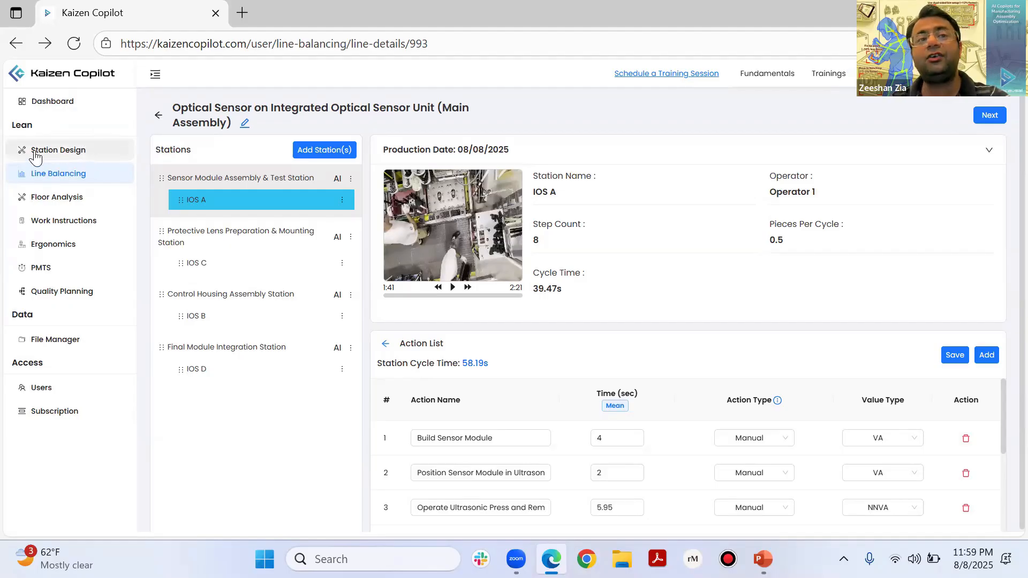
{"action": "left_click", "coordinate": [737, 439]}
{"action": "left_click", "coordinate": [688, 354]}
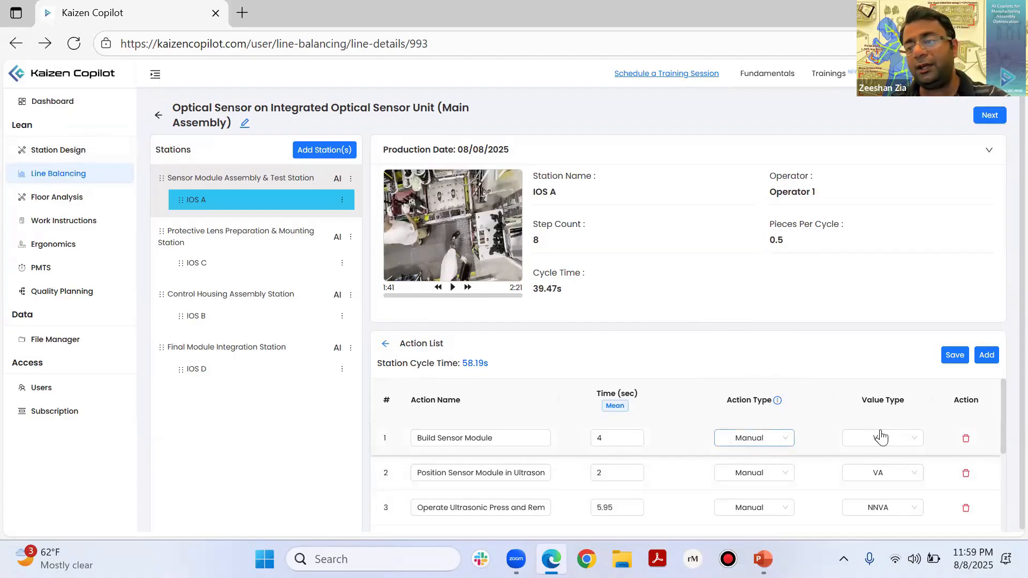
Step: Look through all of IOS A's actions and read the descriptions of the action types
{"action": "left_click_drag", "start_coordinate": [1003, 397], "coordinate": [999, 475]}
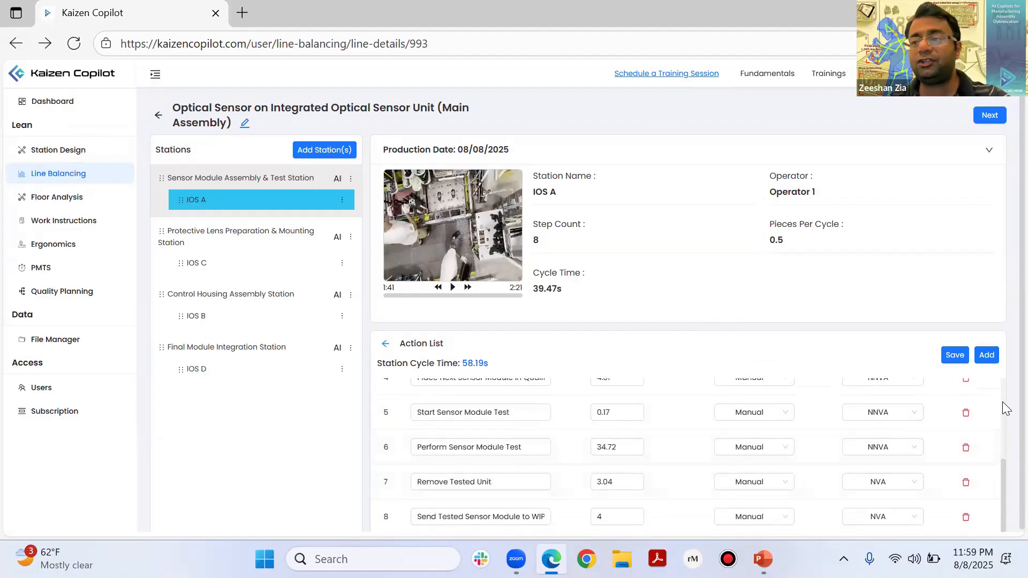
{"action": "scroll", "coordinate": [720, 412], "scroll_direction": "up", "scroll_amount": 3}
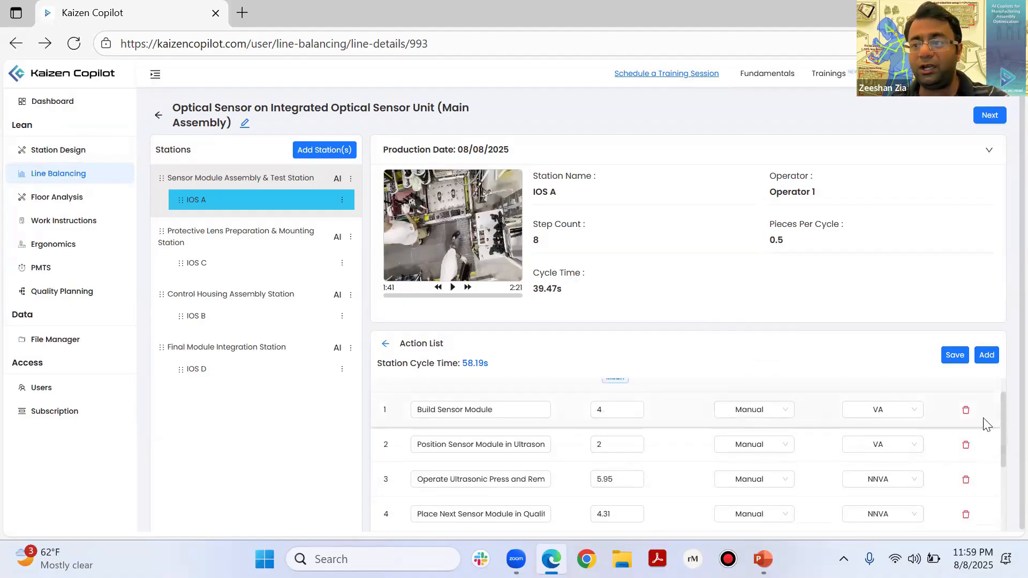
{"action": "left_click_drag", "start_coordinate": [1003, 405], "coordinate": [998, 384]}
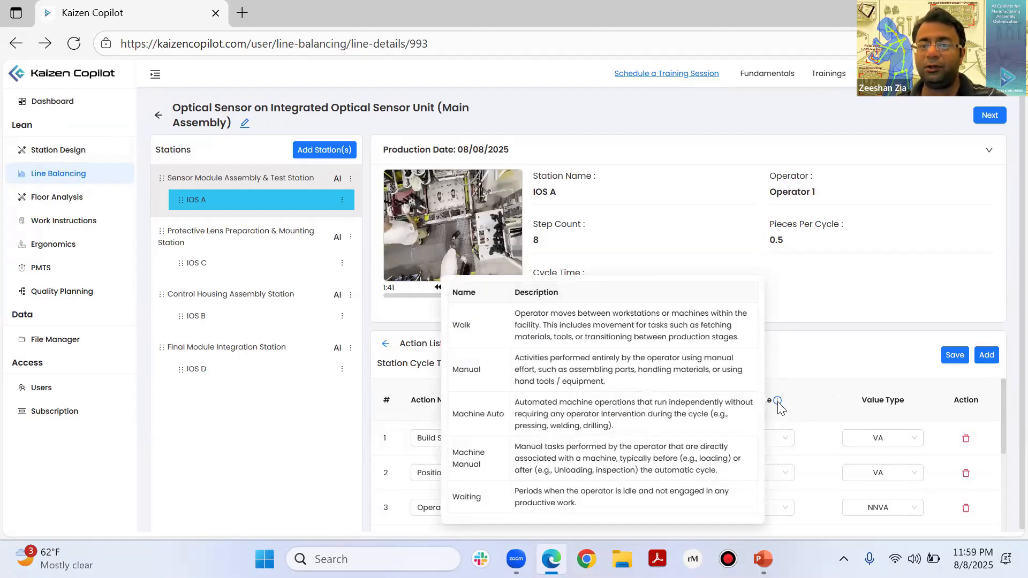
{"action": "mouse_move", "coordinate": [777, 403]}
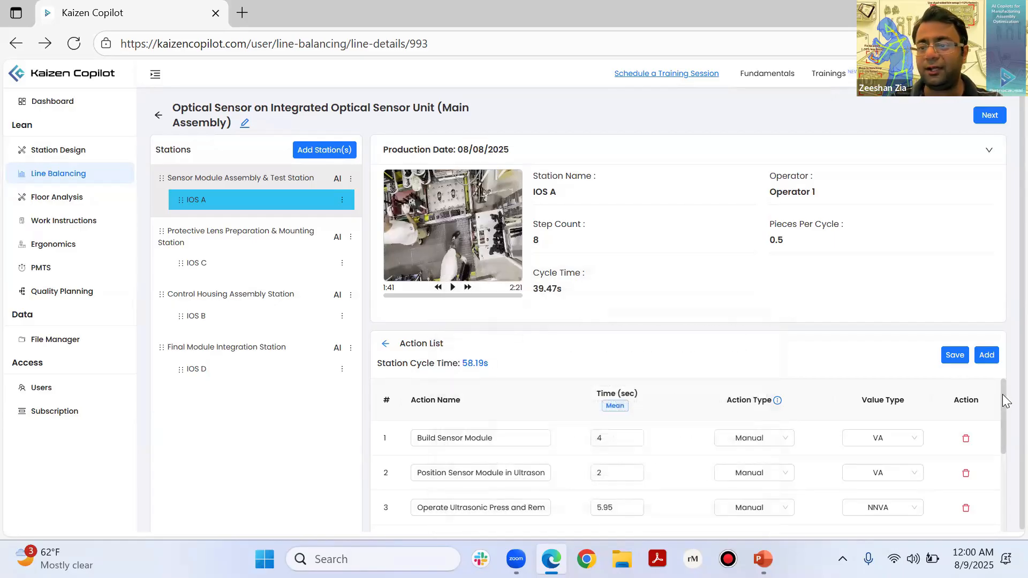
Step: Set the action type of Place Next Sensor Module in Quality Tester to Machine Manual
{"action": "scroll", "coordinate": [1003, 403], "scroll_direction": "down", "scroll_amount": 1}
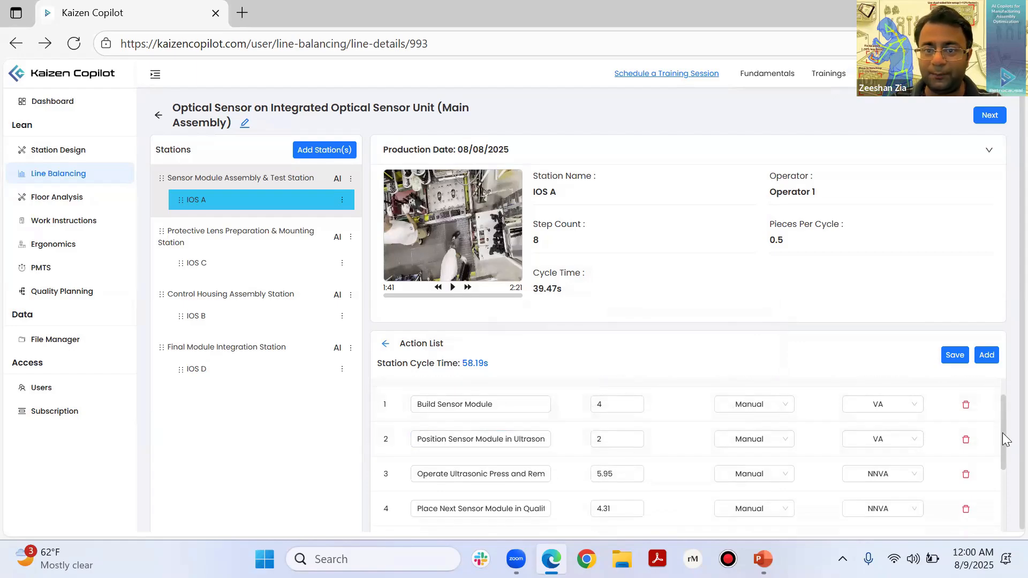
{"action": "scroll", "coordinate": [1003, 434], "scroll_direction": "down", "scroll_amount": 1}
{"action": "left_click_drag", "start_coordinate": [1003, 437], "coordinate": [1002, 465]}
{"action": "left_click", "coordinate": [529, 431]}
{"action": "left_click_drag", "start_coordinate": [508, 430], "coordinate": [566, 438]}
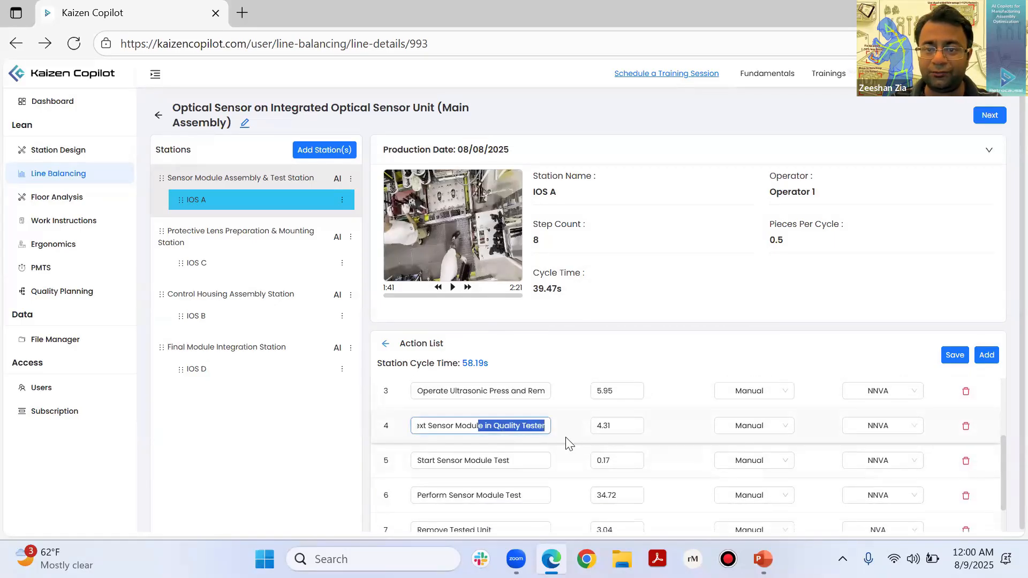
{"action": "left_click", "coordinate": [536, 428]}
{"action": "key", "text": "Home"}
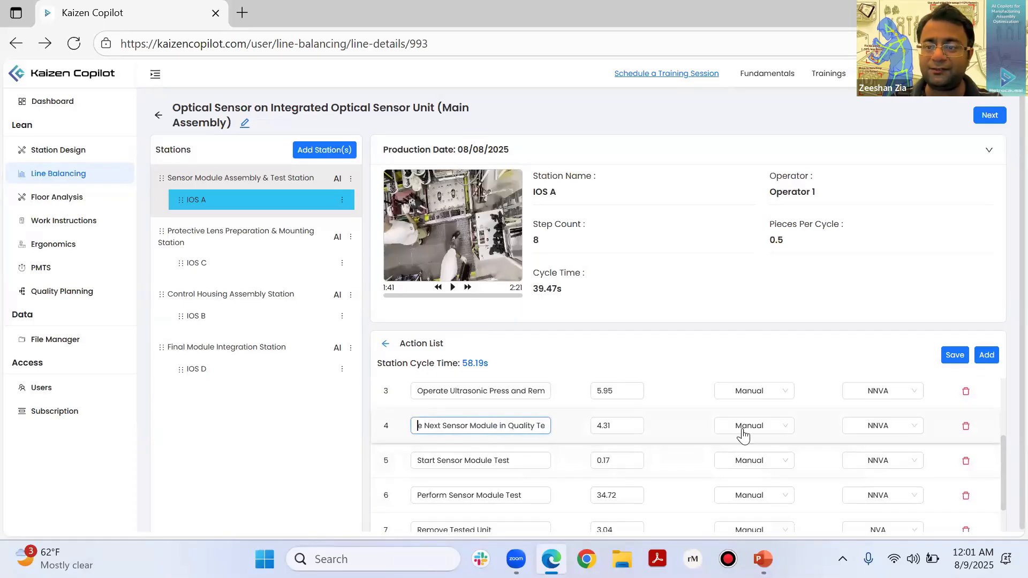
{"action": "left_click", "coordinate": [744, 435]}
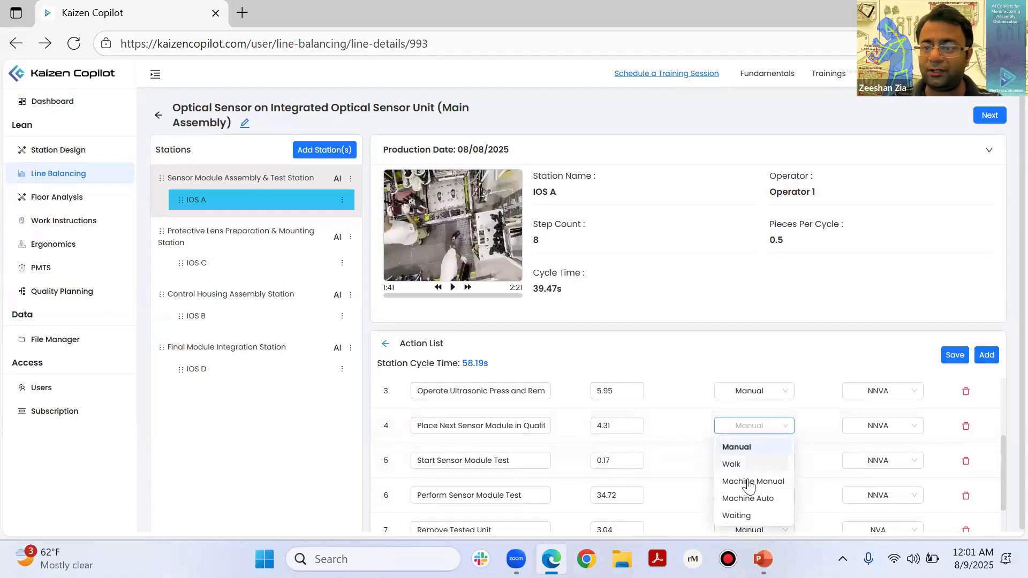
{"action": "left_click", "coordinate": [748, 480]}
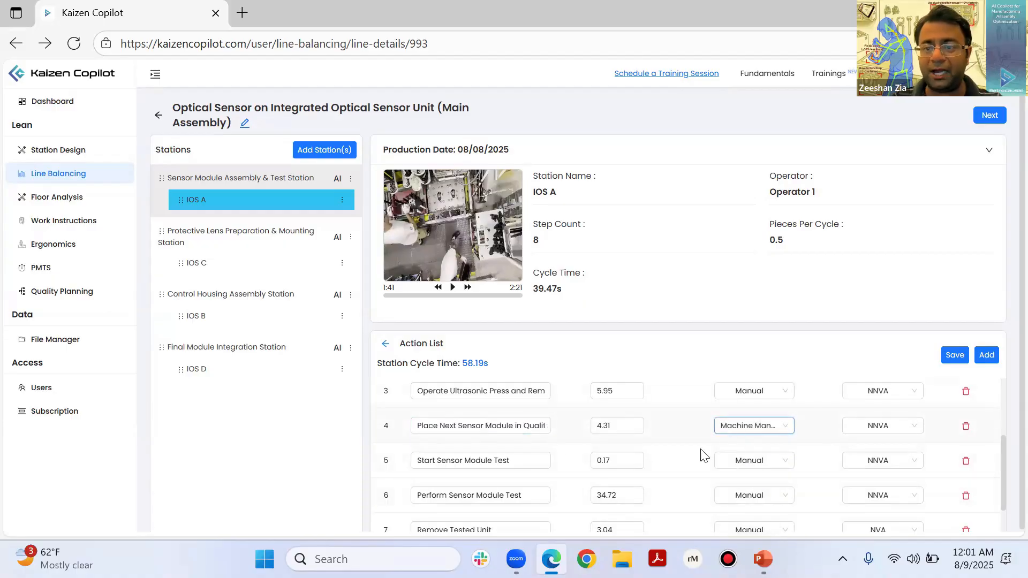
Step: Set the action type of Start Sensor Module Test to Machine Manual
{"action": "left_click", "coordinate": [437, 461]}
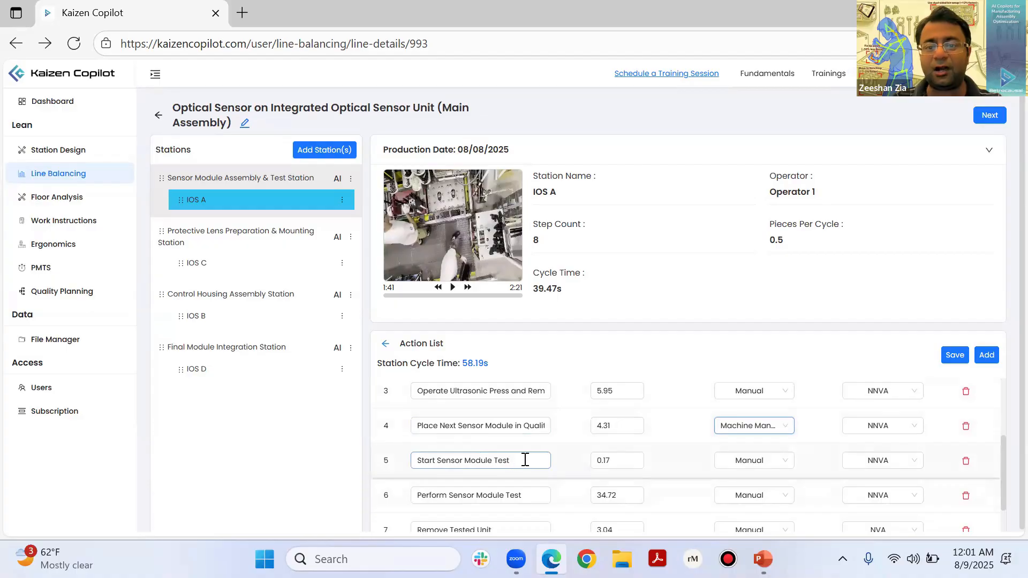
{"action": "left_click", "coordinate": [738, 464]}
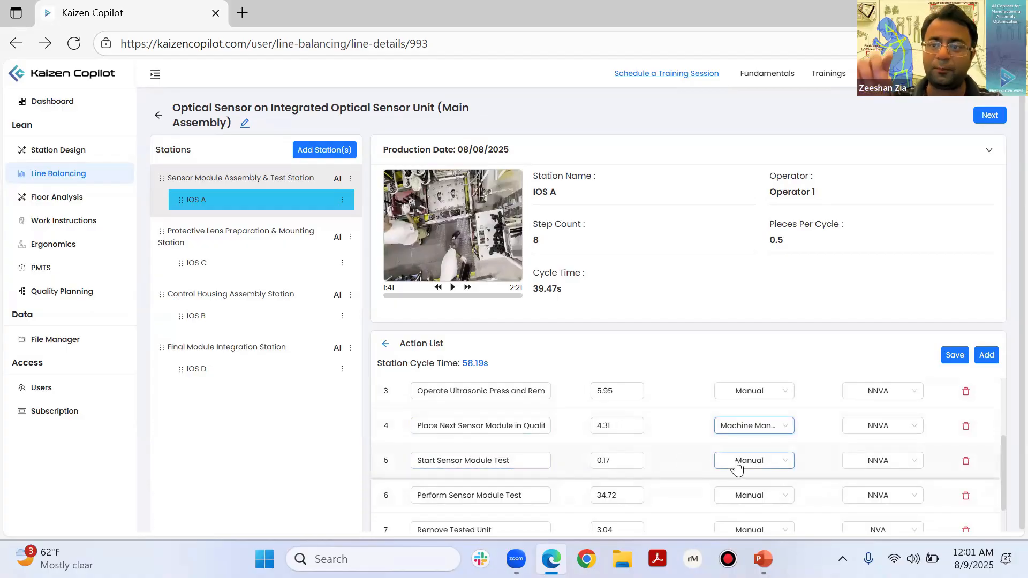
{"action": "left_click", "coordinate": [738, 464]}
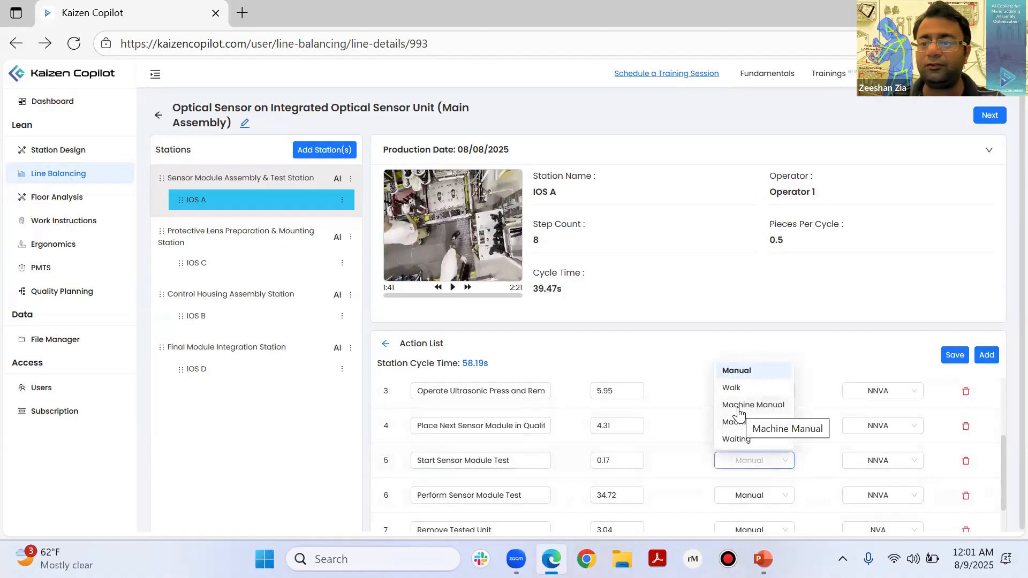
{"action": "left_click", "coordinate": [740, 407]}
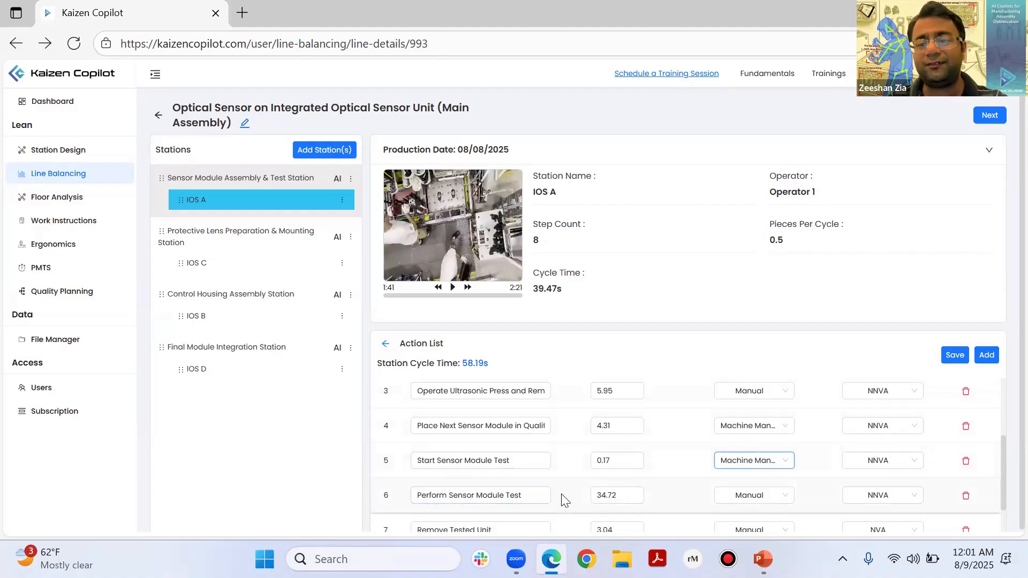
Step: Set the action type of Perform Sensor Module Test to Machine Auto and of Remove Tested Unit to Machine Manual
{"action": "left_click", "coordinate": [725, 495]}
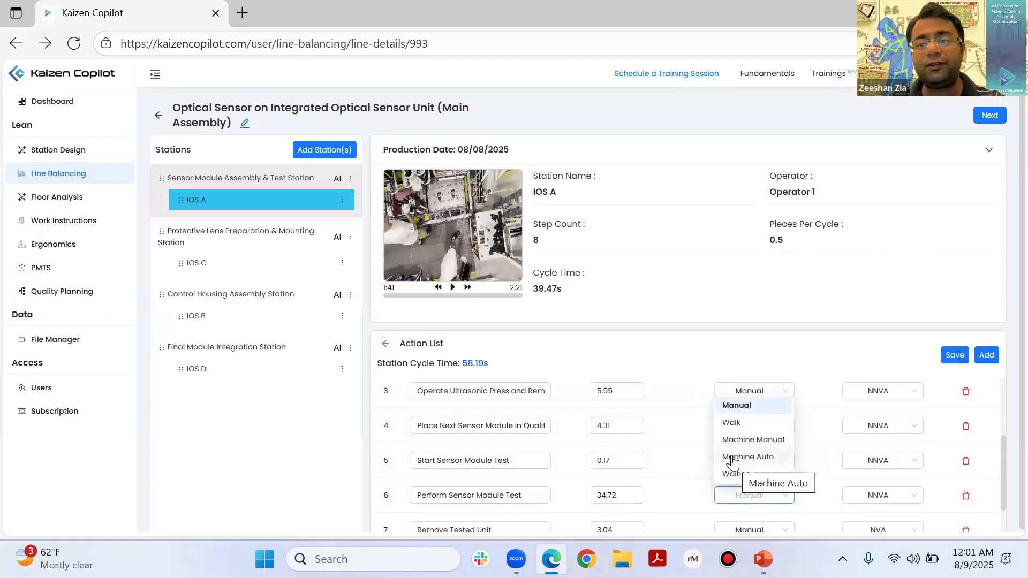
{"action": "left_click", "coordinate": [736, 458]}
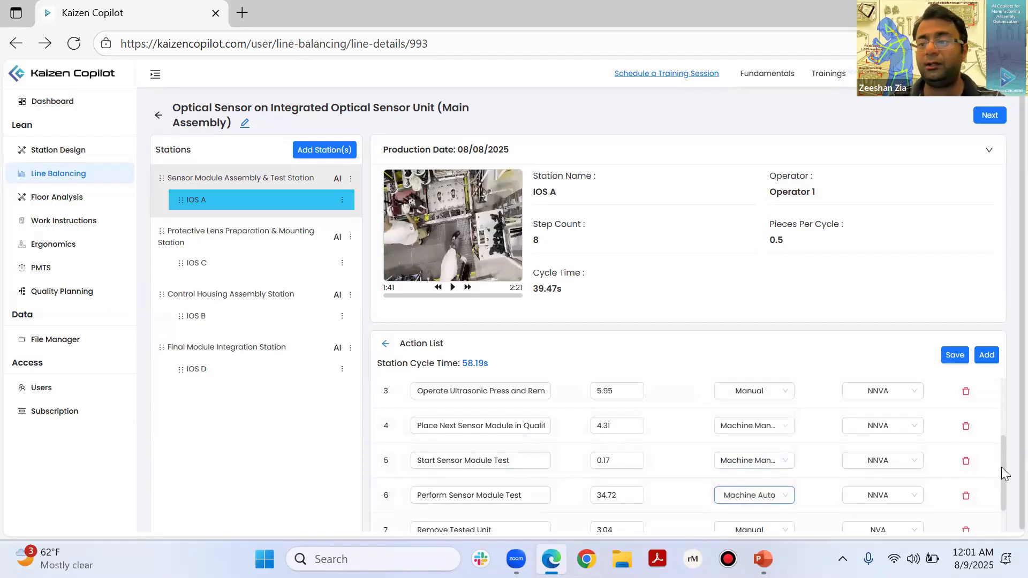
{"action": "left_click_drag", "start_coordinate": [1001, 467], "coordinate": [999, 492]}
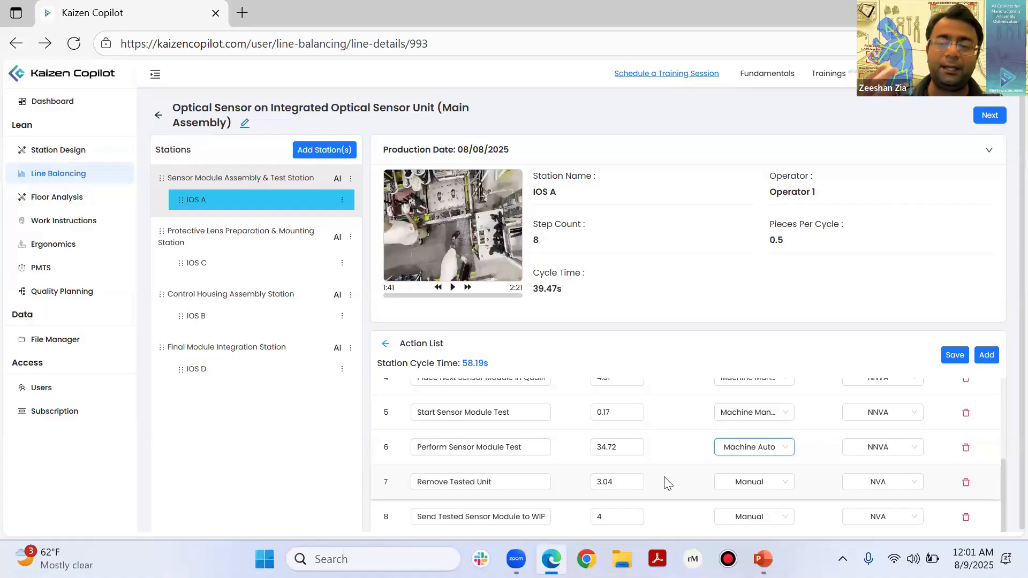
{"action": "left_click", "coordinate": [729, 487]}
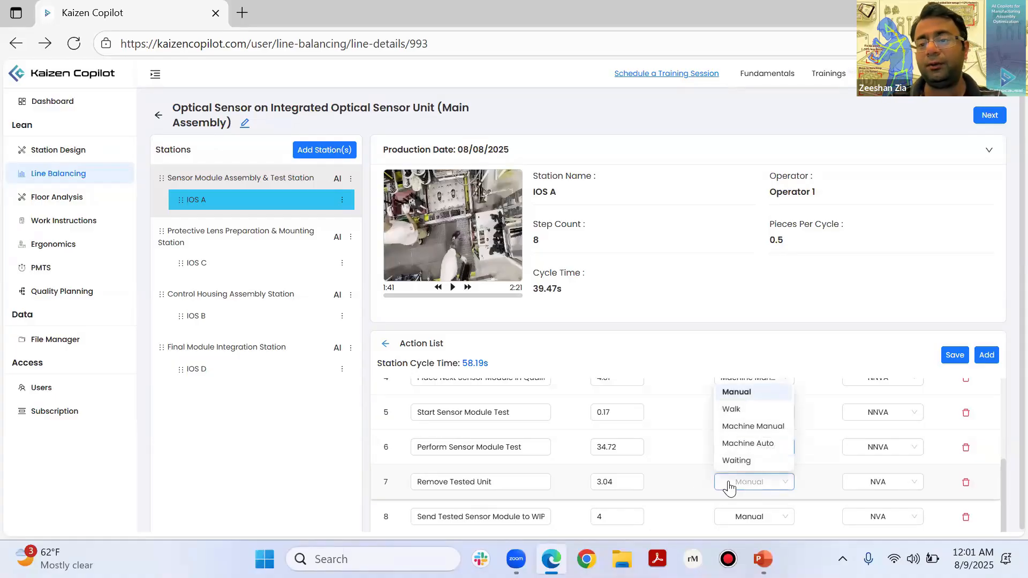
{"action": "left_click", "coordinate": [731, 427]}
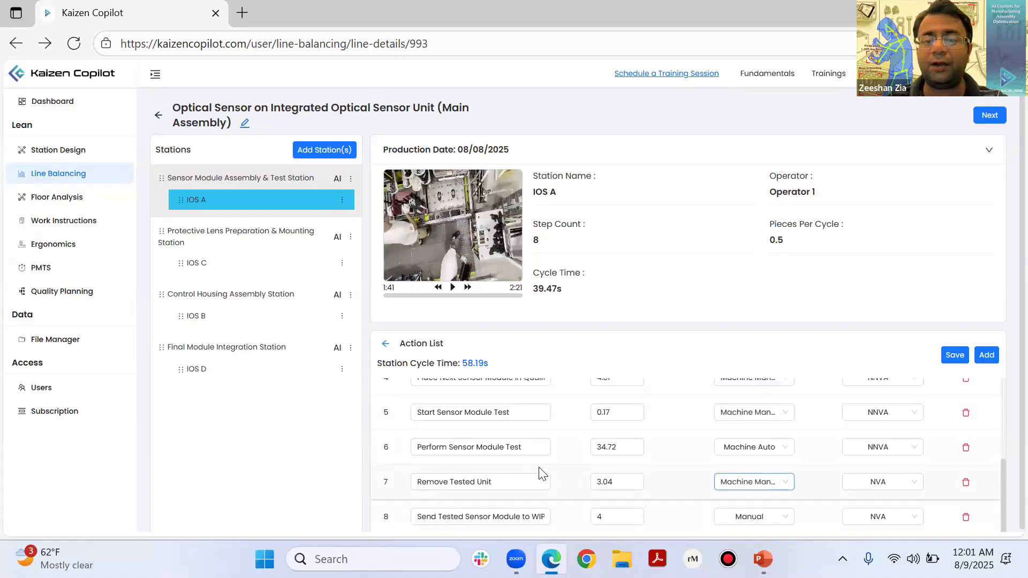
{"action": "left_click", "coordinate": [747, 487]}
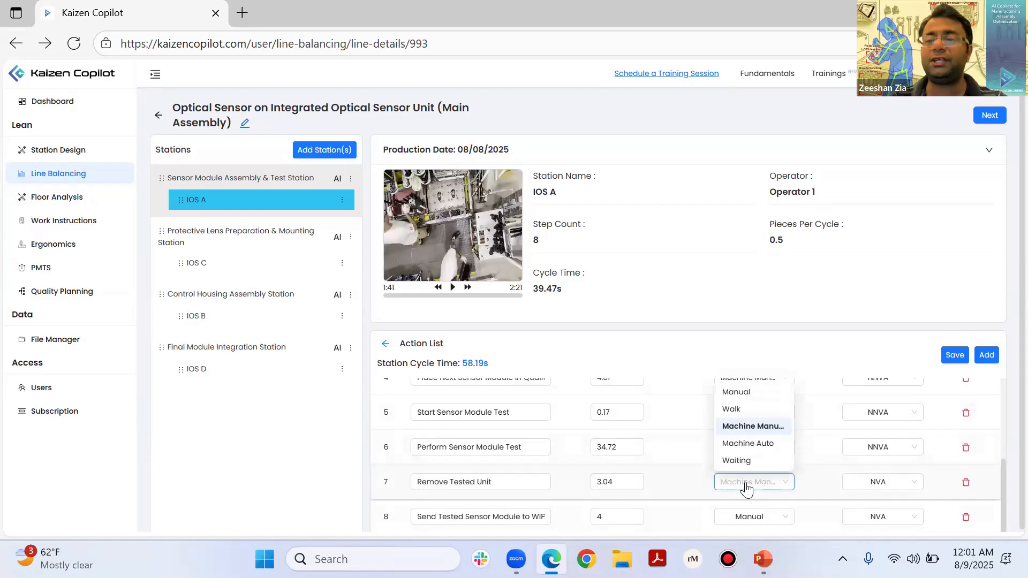
{"action": "left_click", "coordinate": [753, 426]}
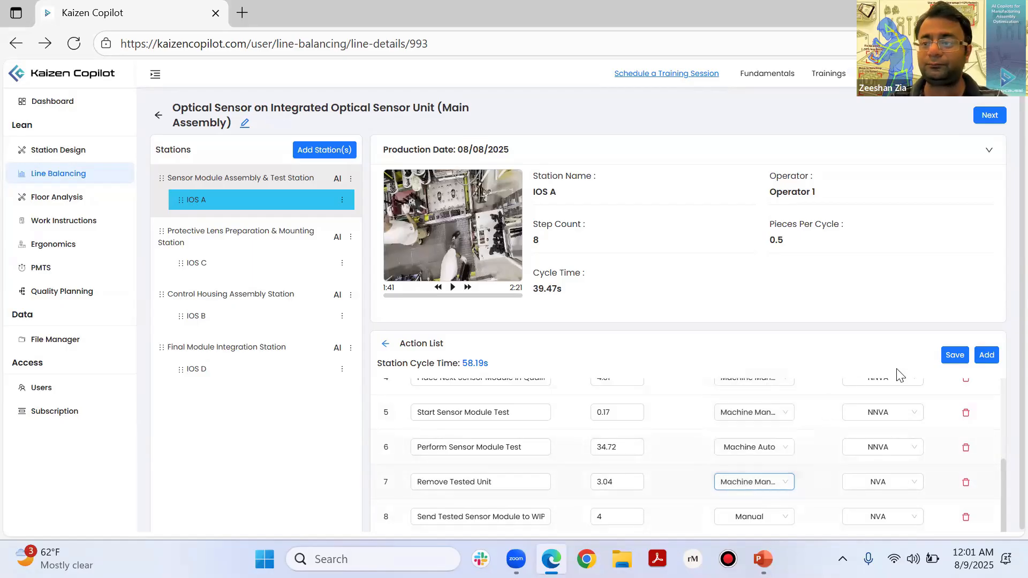
Step: Save IOS A's edited actions, review the saved list, and proceed to the line's work content
{"action": "left_click", "coordinate": [955, 356]}
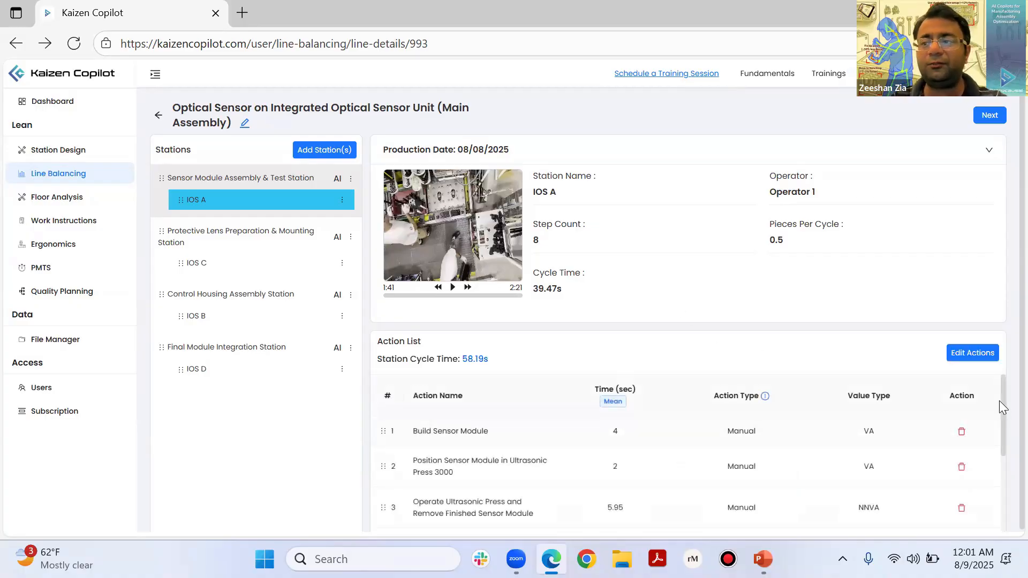
{"action": "left_click_drag", "start_coordinate": [999, 424], "coordinate": [994, 485]}
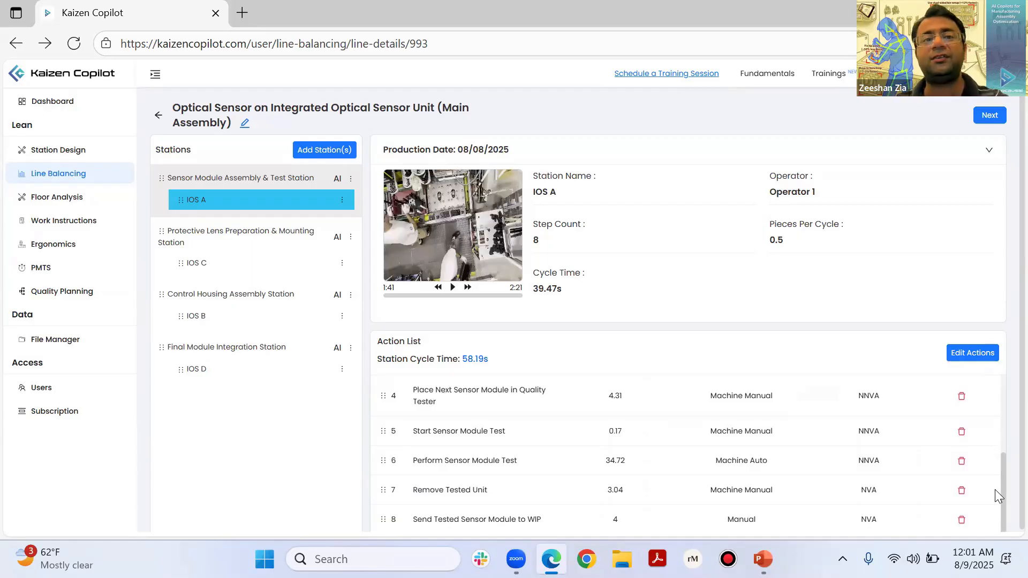
{"action": "left_click", "coordinate": [979, 119]}
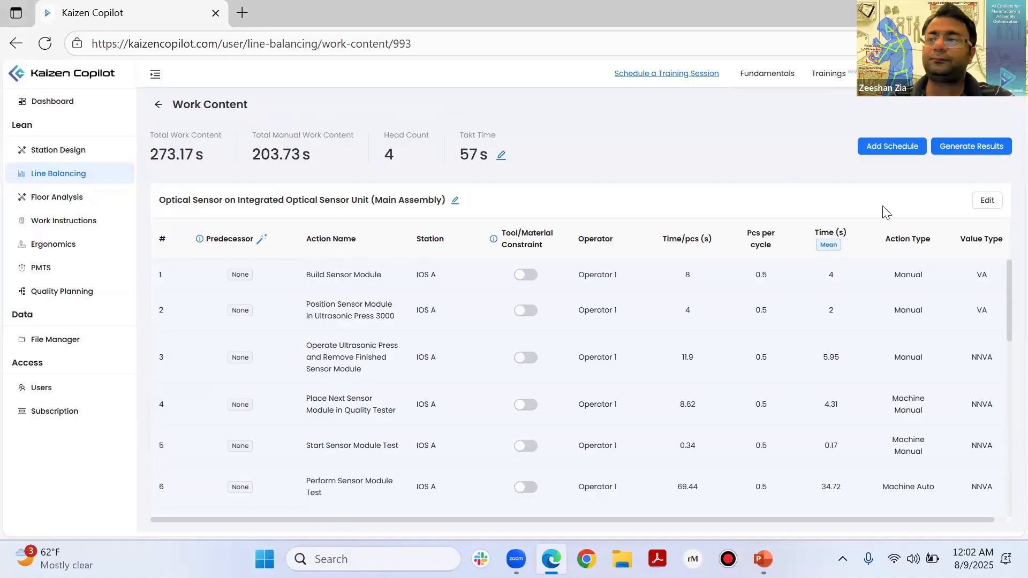
Step: Open the work content table for editing and auto-fill the predecessors of all actions chronologically
{"action": "left_click", "coordinate": [983, 205]}
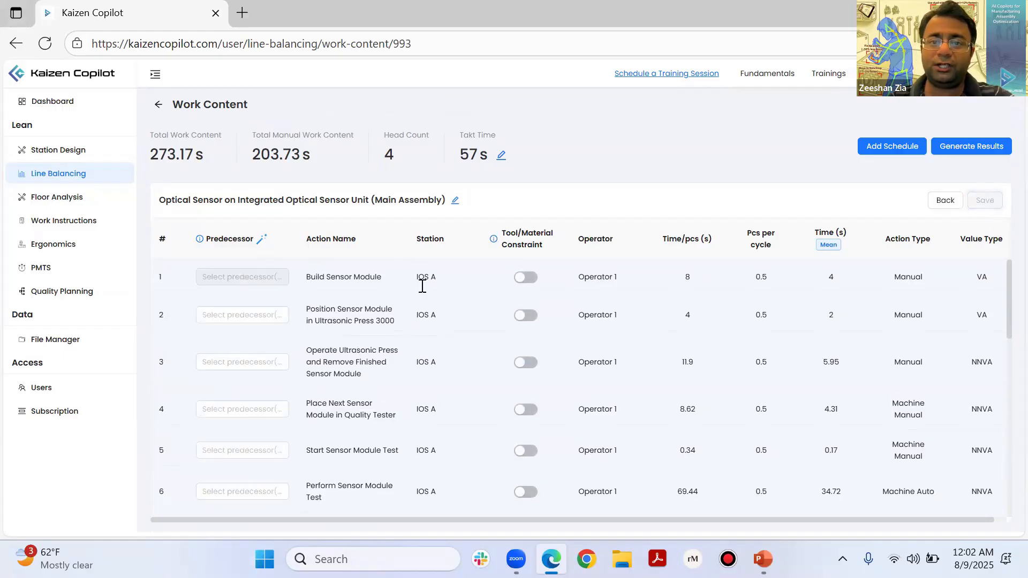
{"action": "scroll", "coordinate": [423, 287], "scroll_direction": "down", "scroll_amount": 5}
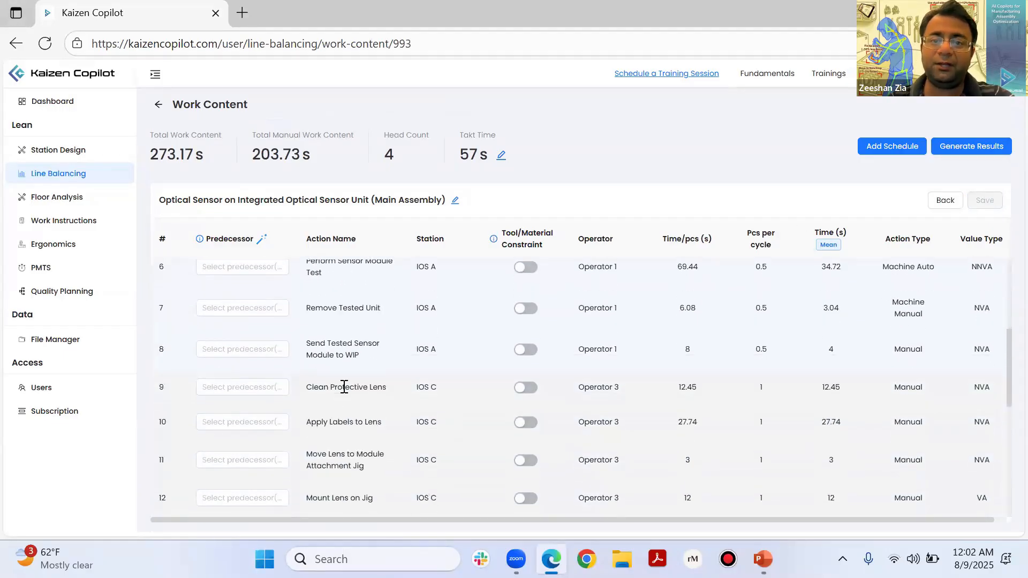
{"action": "scroll", "coordinate": [344, 384], "scroll_direction": "up", "scroll_amount": 5}
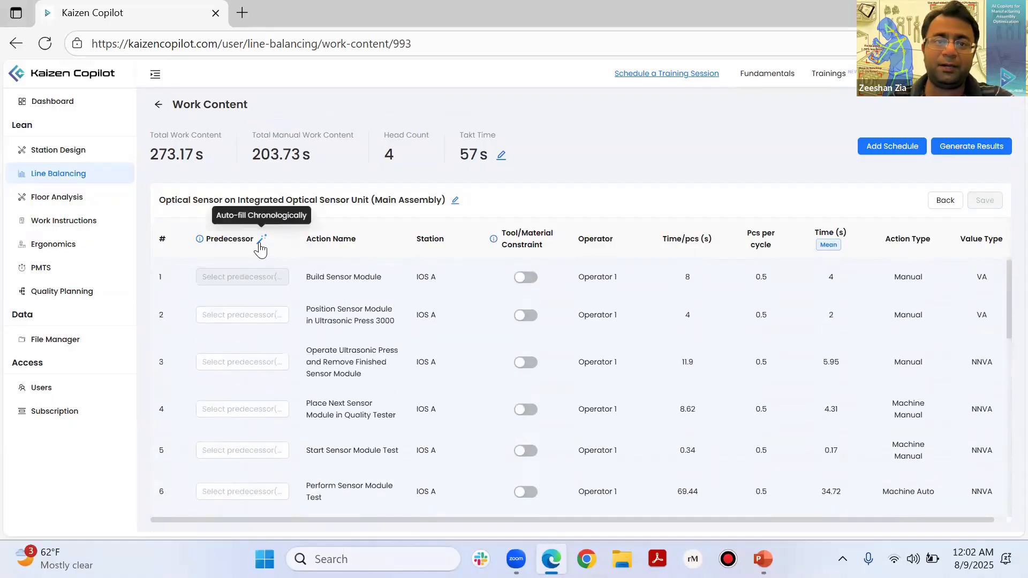
{"action": "left_click", "coordinate": [261, 238]}
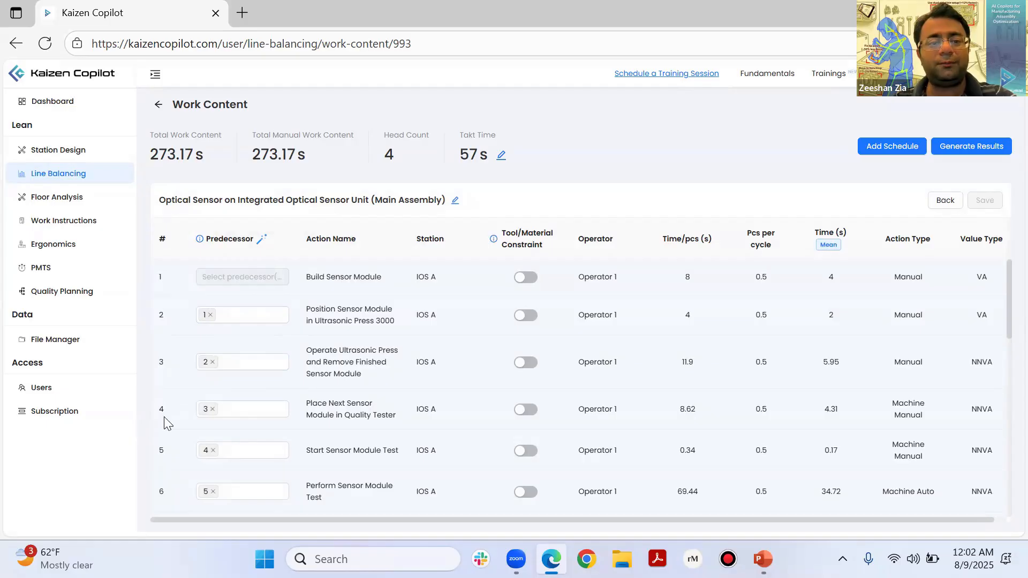
Step: Replace the predecessor of Place Next Sensor Module in Quality Tester with action 1
{"action": "left_click", "coordinate": [206, 403]}
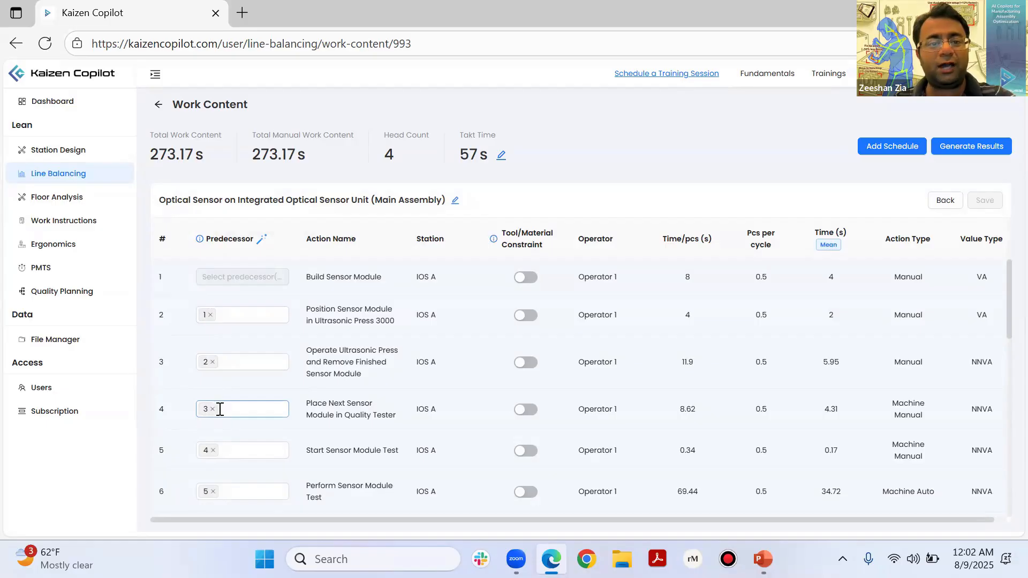
{"action": "left_click", "coordinate": [211, 409]}
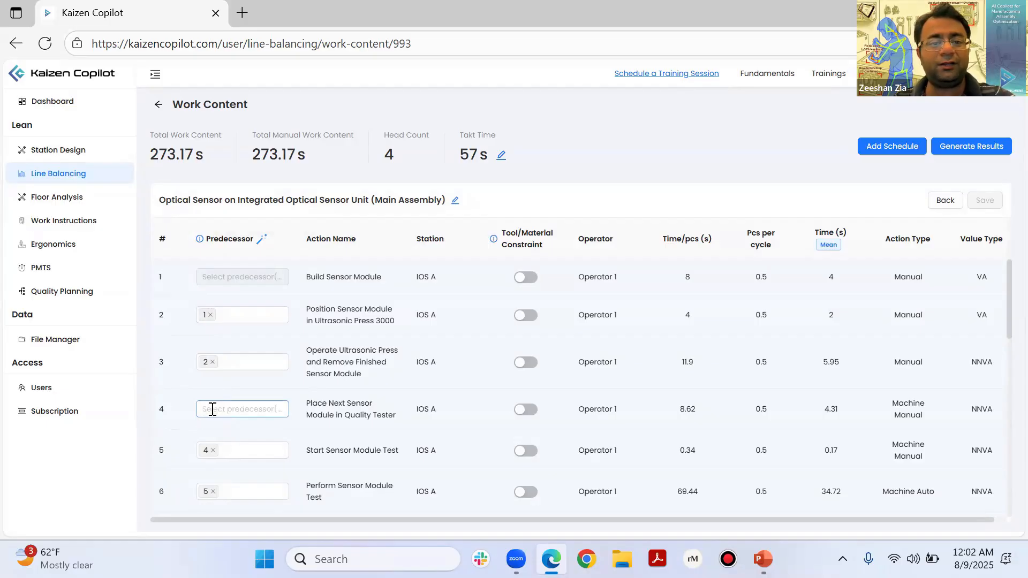
{"action": "left_click", "coordinate": [212, 409]}
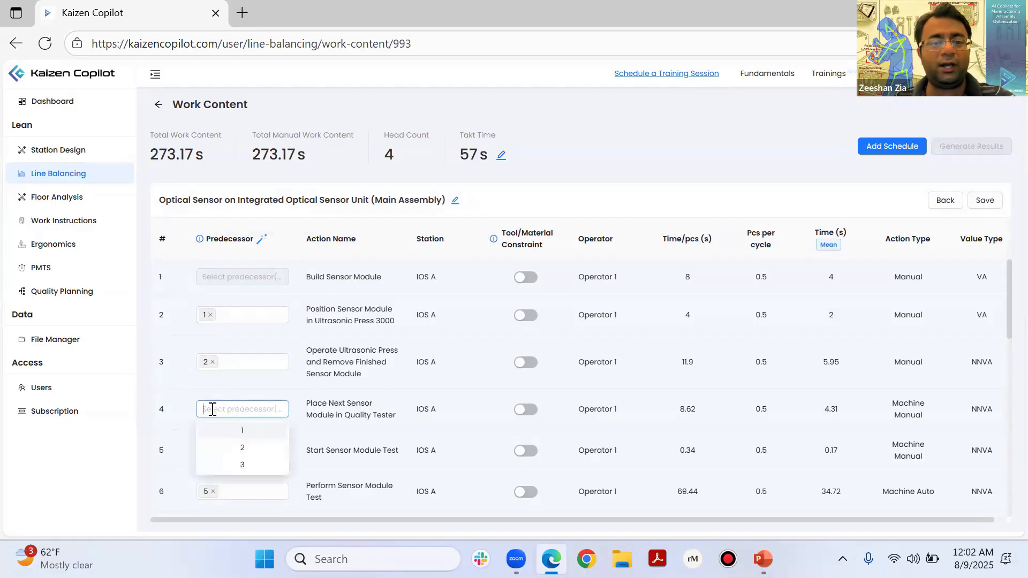
{"action": "left_click", "coordinate": [229, 434]}
{"action": "left_click", "coordinate": [387, 433]}
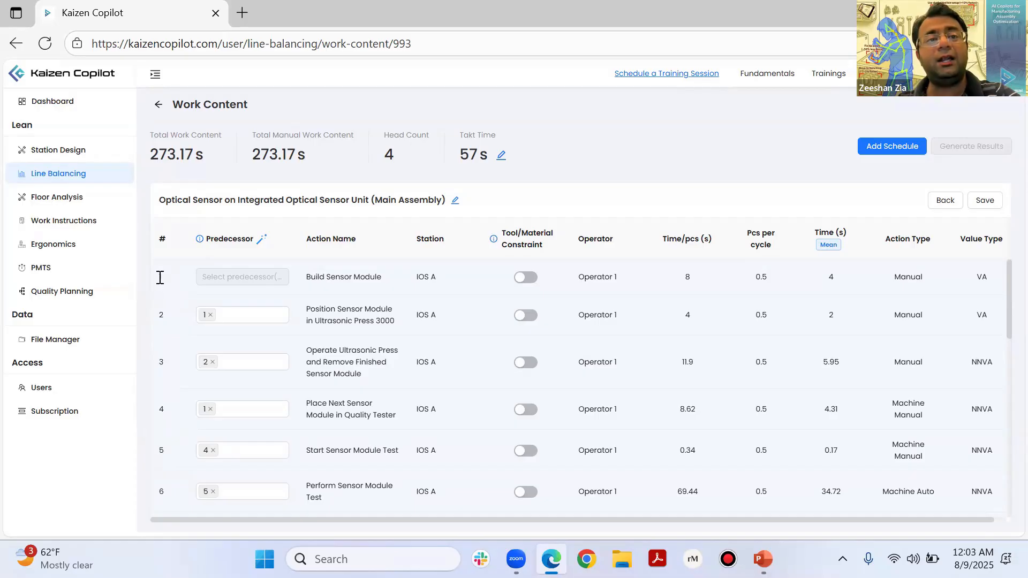
Step: Restore action 3 as the only predecessor of Place Next Sensor Module in Quality Tester
{"action": "left_click", "coordinate": [233, 411]}
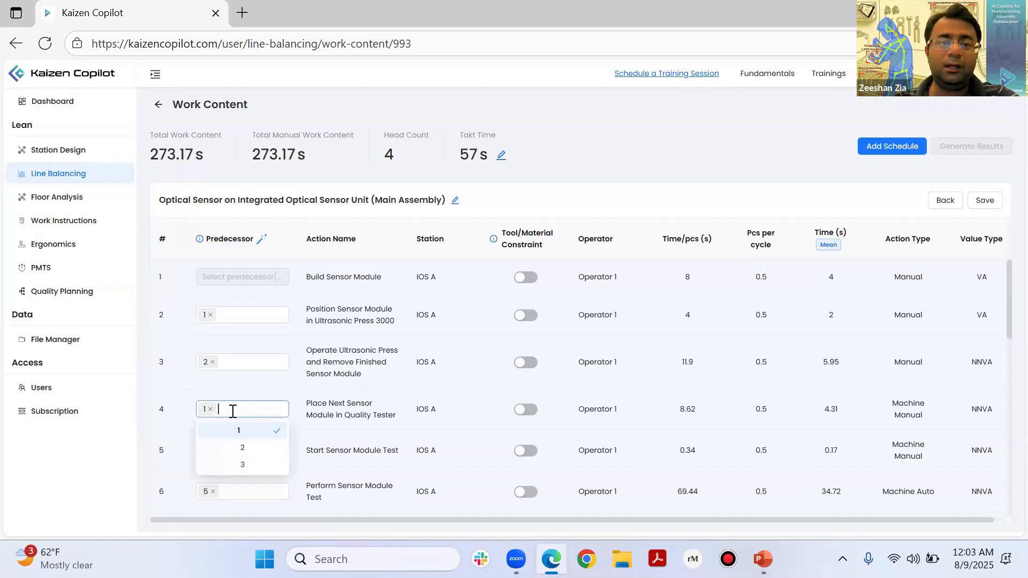
{"action": "left_click", "coordinate": [243, 465]}
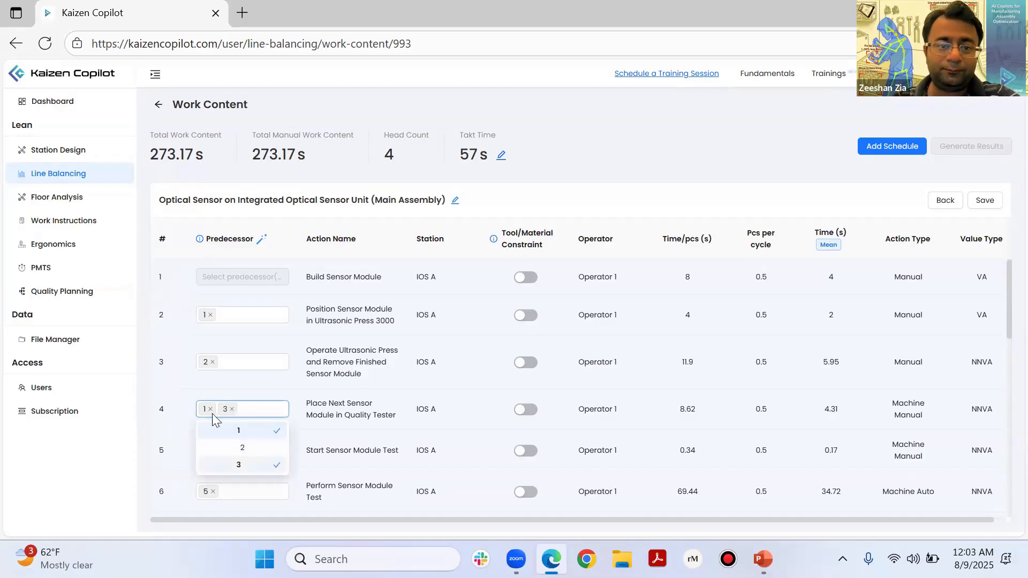
{"action": "left_click", "coordinate": [211, 410]}
{"action": "left_click", "coordinate": [323, 389]}
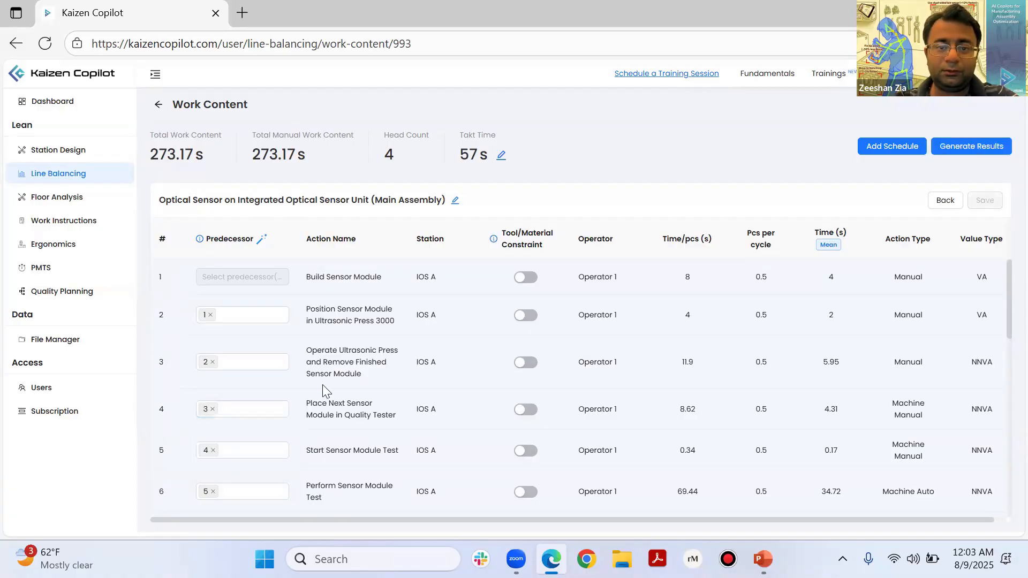
Step: Remove the predecessor from Clean Protective Lens, the first action of station IOS C
{"action": "scroll", "coordinate": [323, 387], "scroll_direction": "down", "scroll_amount": 3}
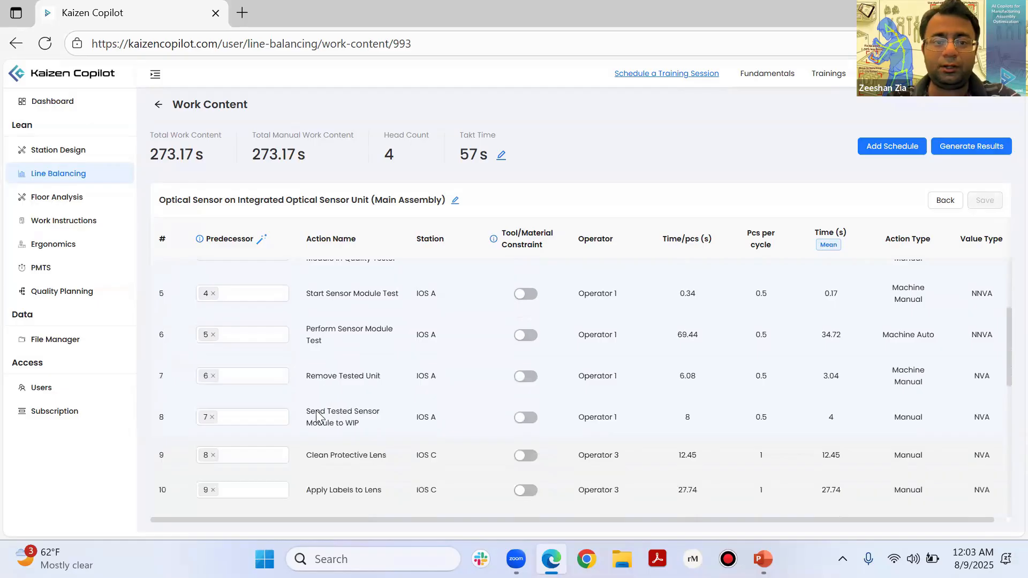
{"action": "scroll", "coordinate": [179, 317], "scroll_direction": "up", "scroll_amount": 3}
{"action": "scroll", "coordinate": [292, 458], "scroll_direction": "down", "scroll_amount": 3}
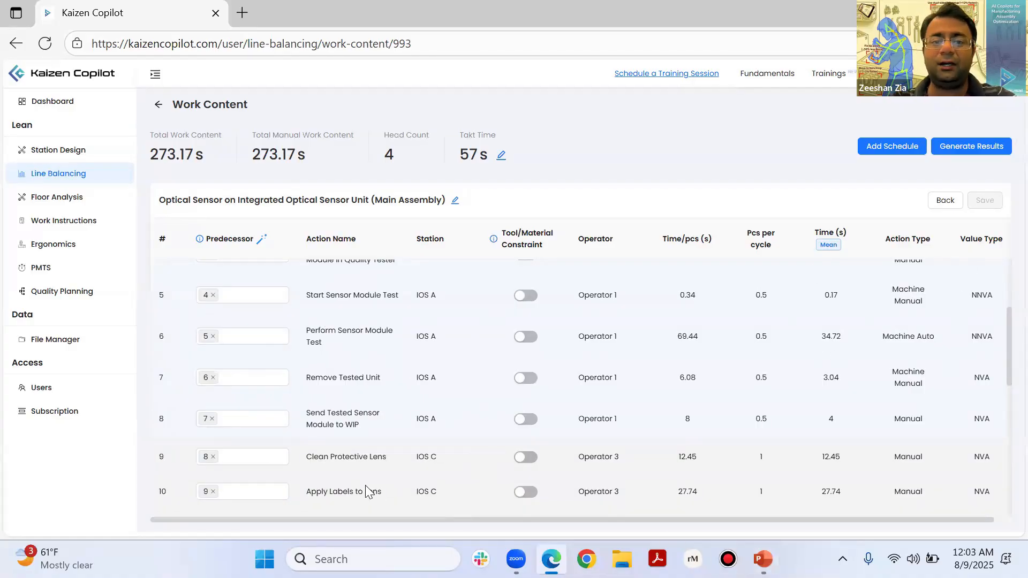
{"action": "scroll", "coordinate": [368, 489], "scroll_direction": "down", "scroll_amount": 1}
{"action": "scroll", "coordinate": [279, 431], "scroll_direction": "down", "scroll_amount": 1}
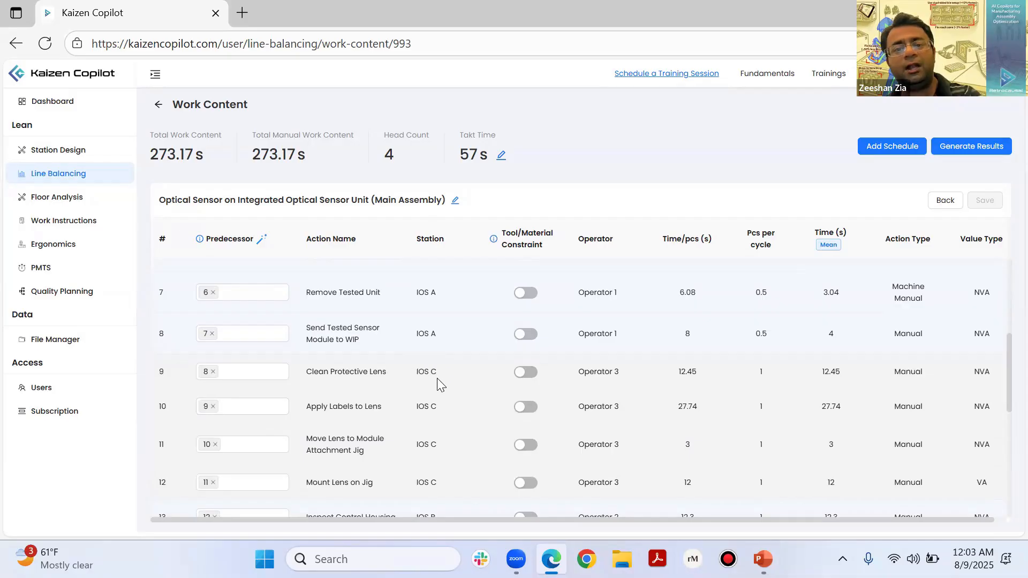
{"action": "left_click", "coordinate": [251, 372]}
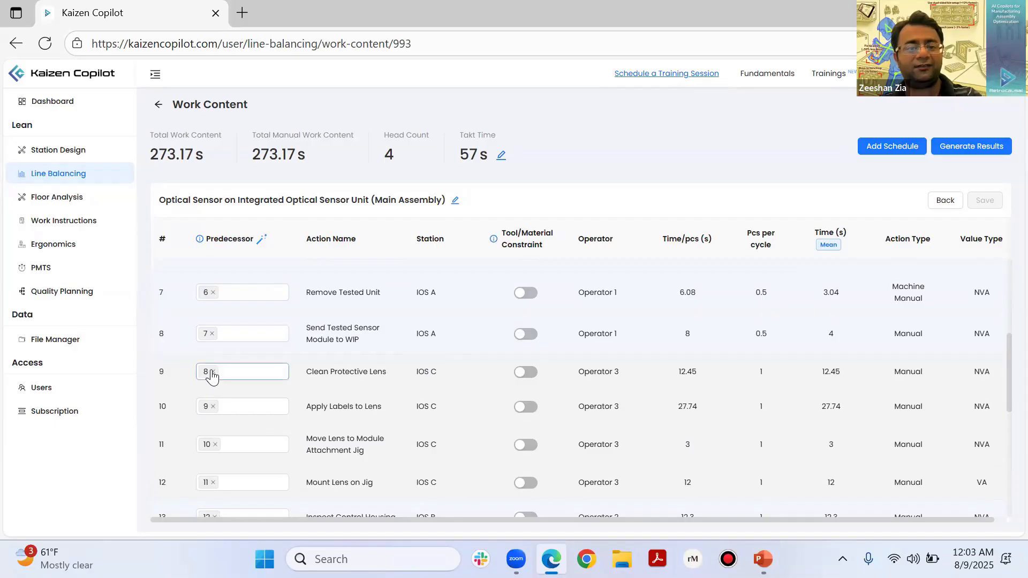
{"action": "left_click", "coordinate": [213, 372]}
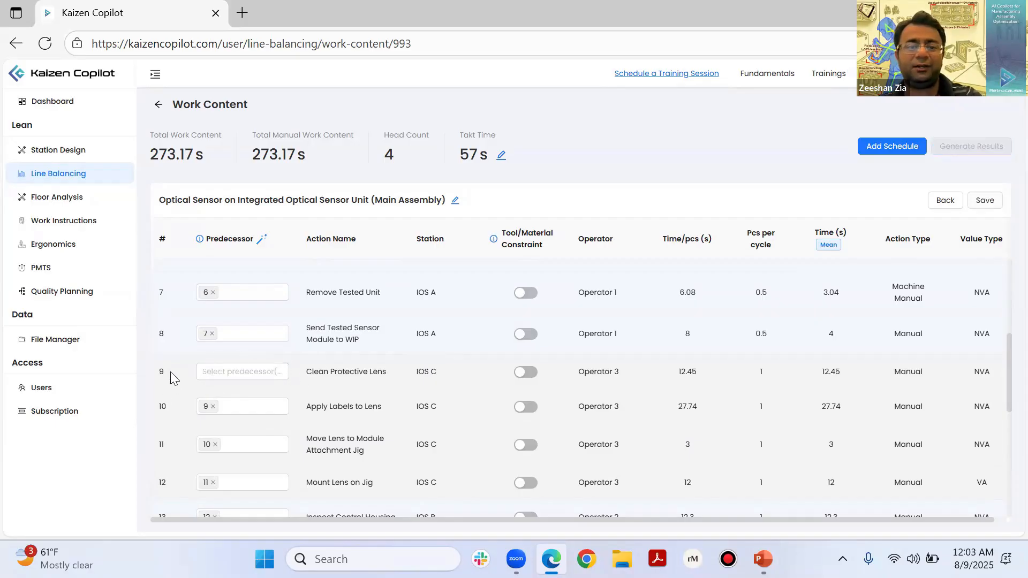
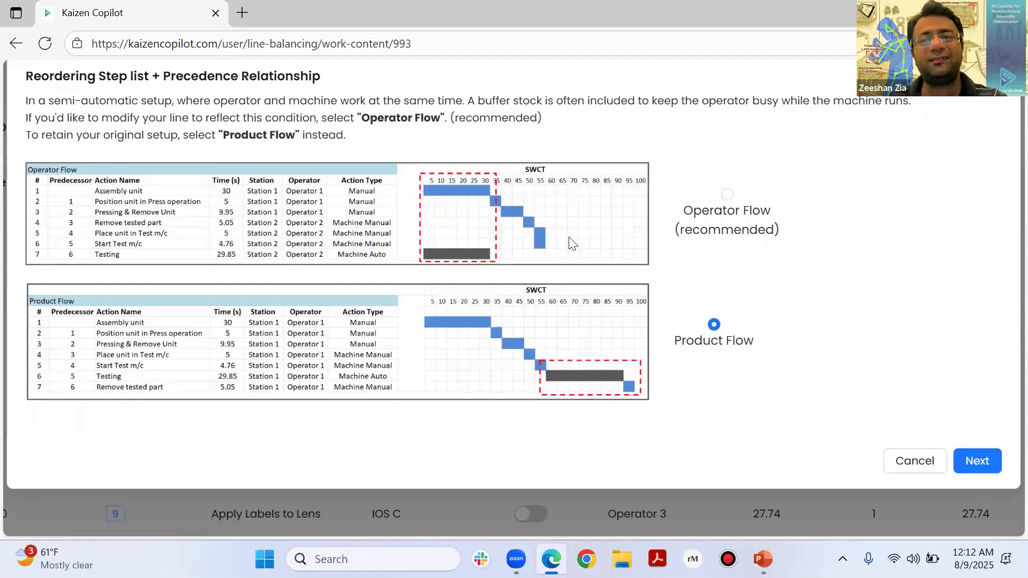
Step: Choose Operator Flow as the precedence arrangement for the reordered step list and generate the line balancing results
{"action": "left_click", "coordinate": [729, 197]}
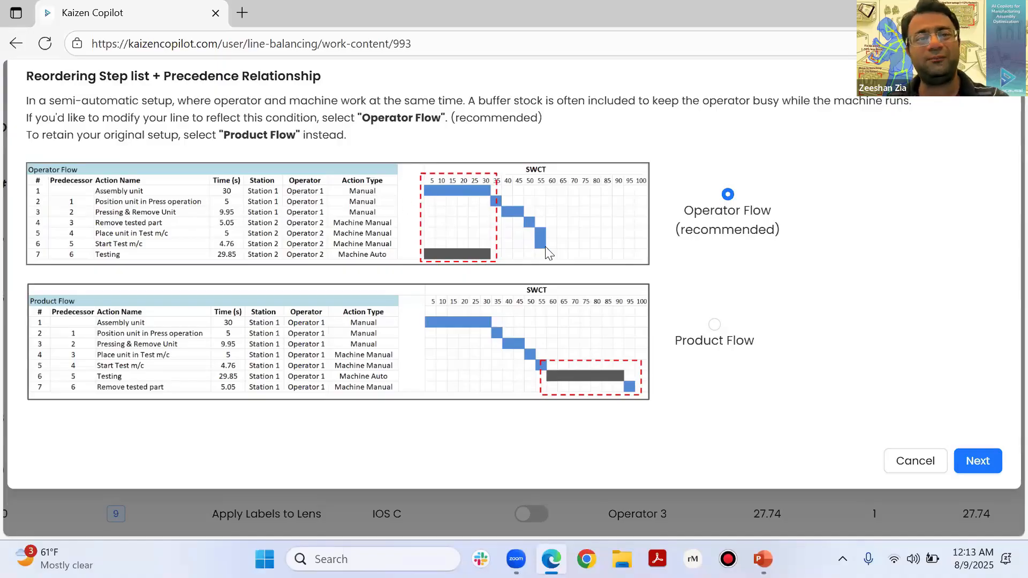
{"action": "scroll", "coordinate": [406, 206], "scroll_direction": "down", "scroll_amount": 4}
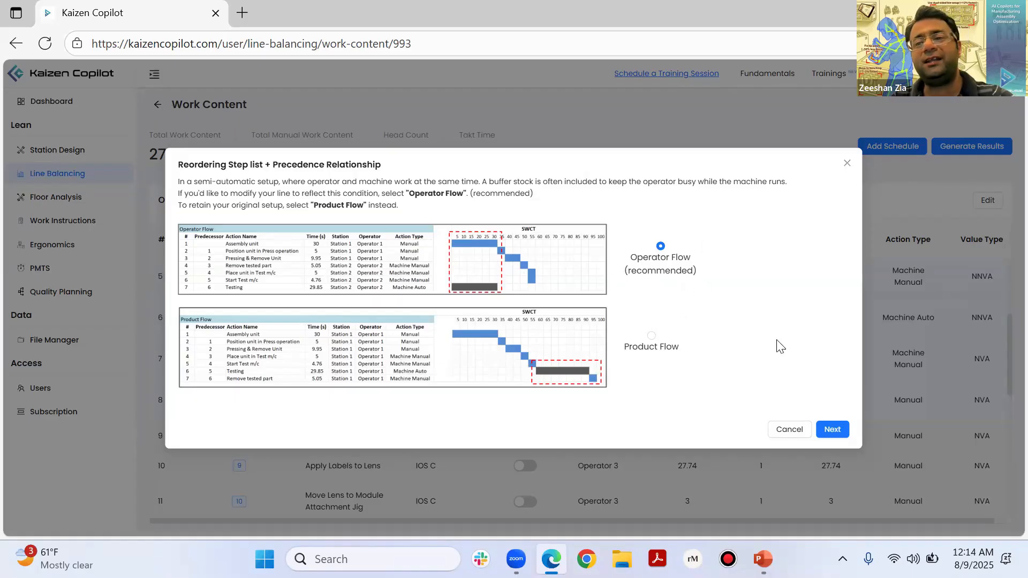
{"action": "left_click", "coordinate": [832, 430]}
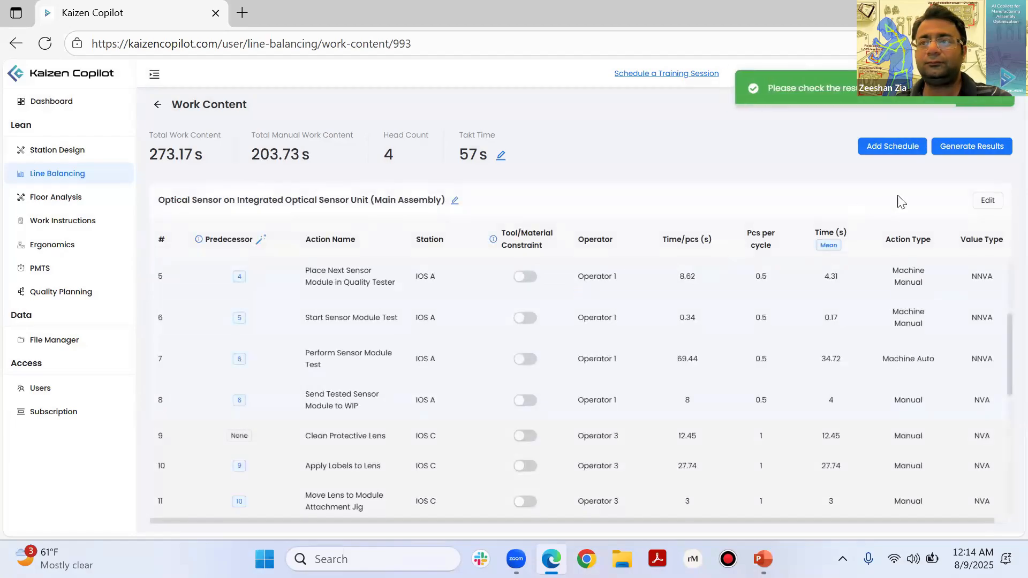
{"action": "left_click", "coordinate": [949, 157]}
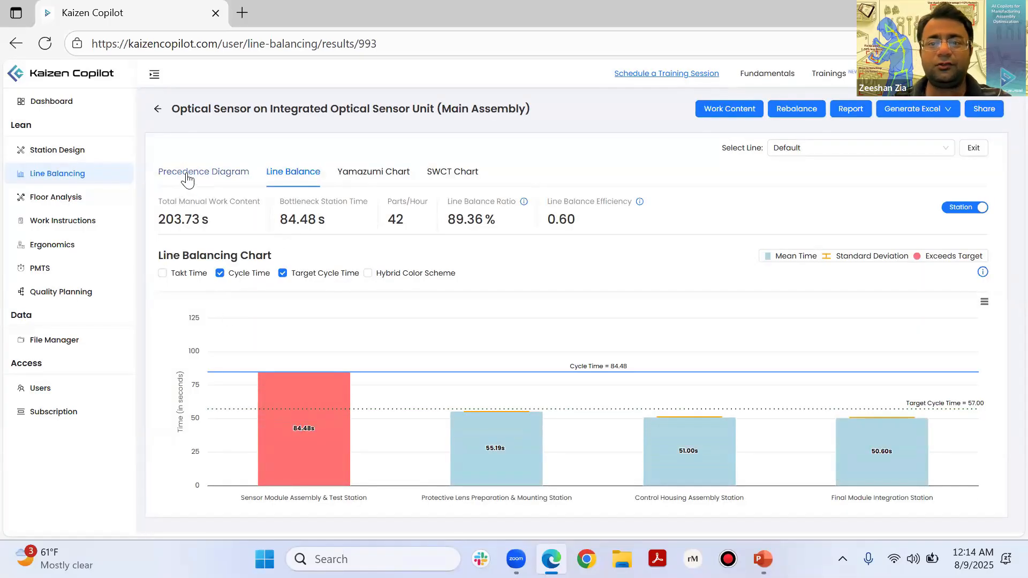
Step: Open the precedence diagram and examine the chain of actions 1 to 8, including the details of actions 2 and 7
{"action": "left_click", "coordinate": [204, 173]}
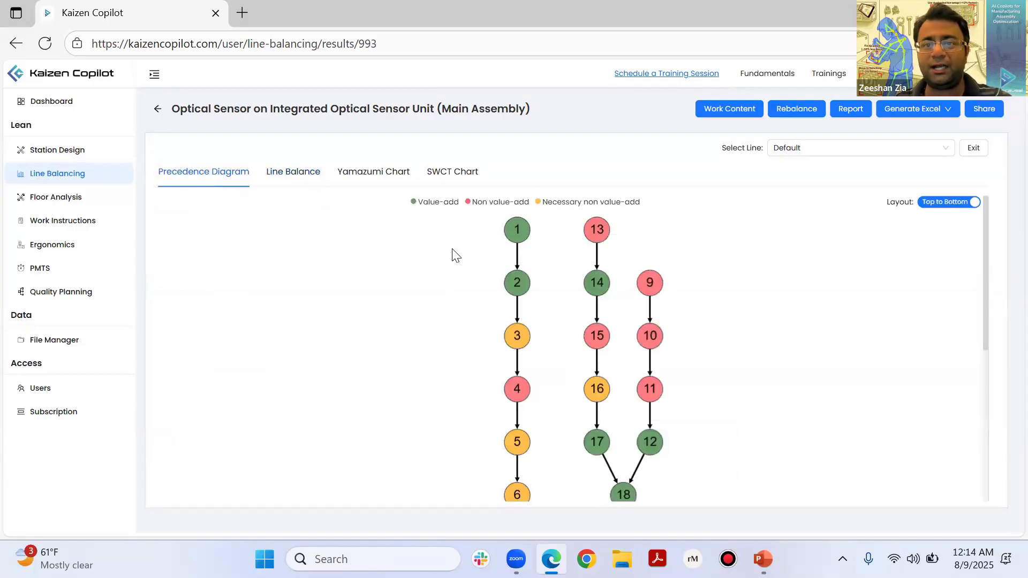
{"action": "mouse_move", "coordinate": [514, 278]}
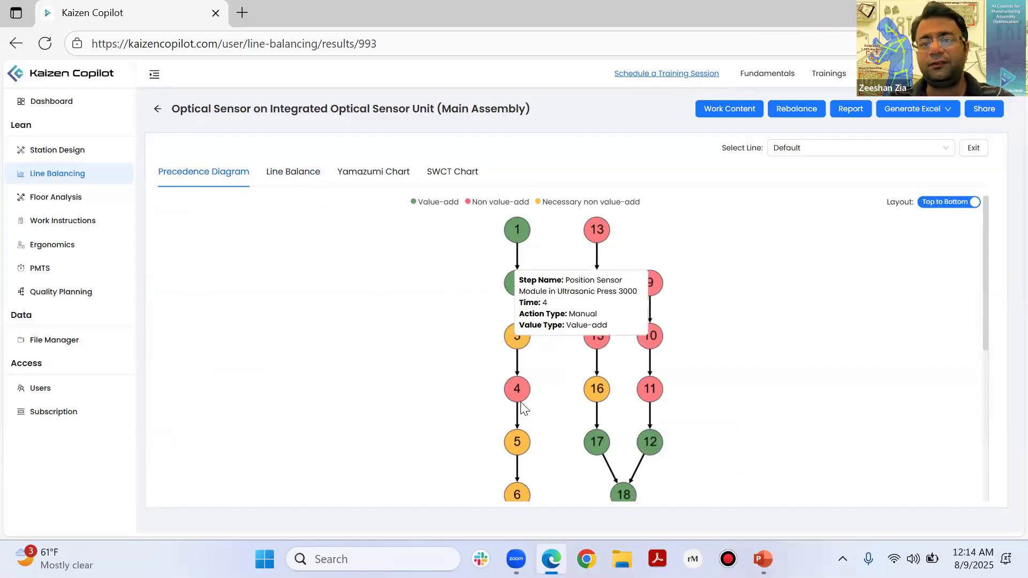
{"action": "scroll", "coordinate": [518, 283], "scroll_direction": "down", "scroll_amount": 1}
{"action": "scroll", "coordinate": [605, 471], "scroll_direction": "down", "scroll_amount": 2}
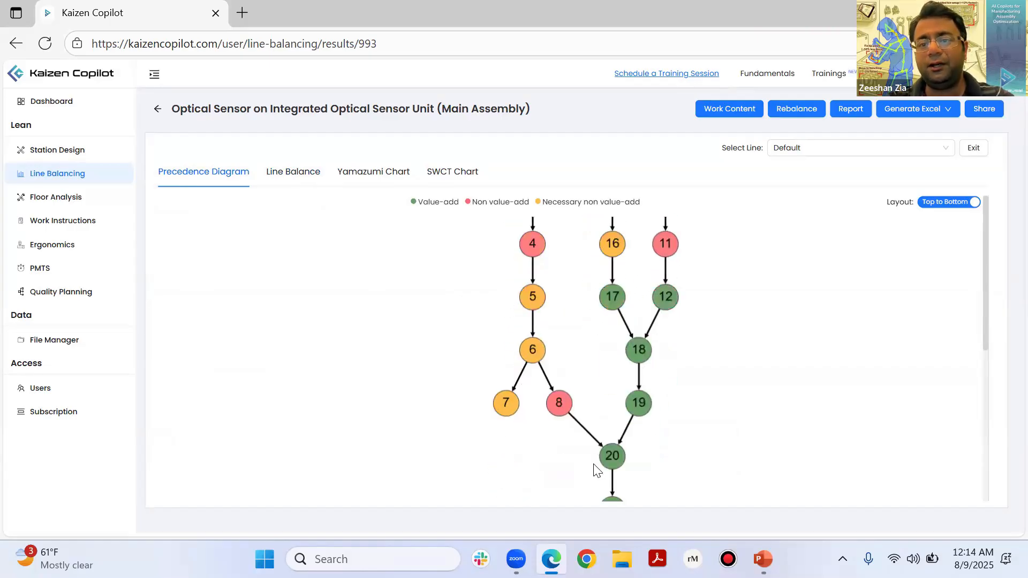
{"action": "scroll", "coordinate": [591, 381], "scroll_direction": "up", "scroll_amount": 4}
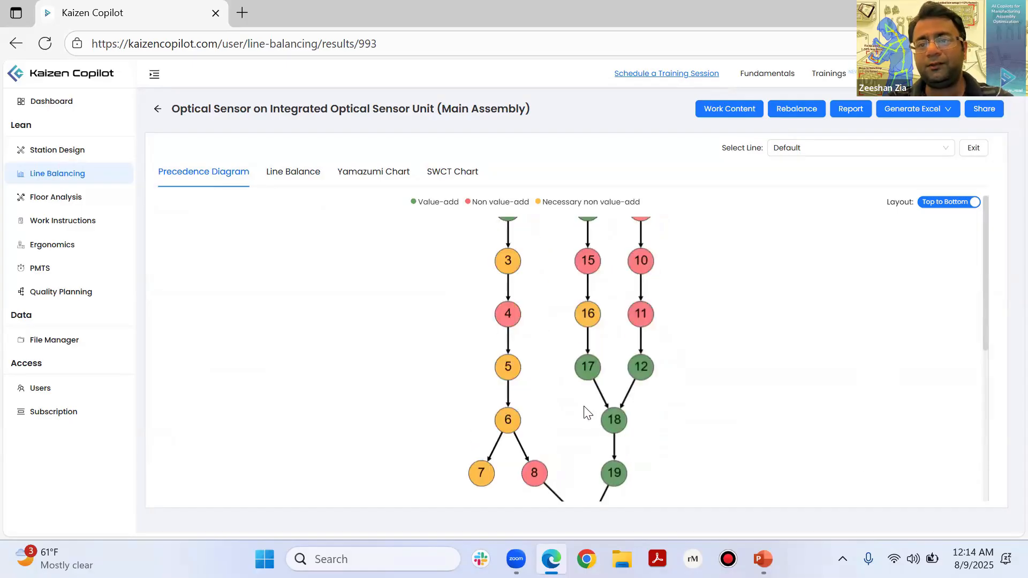
{"action": "scroll", "coordinate": [499, 392], "scroll_direction": "down", "scroll_amount": 2}
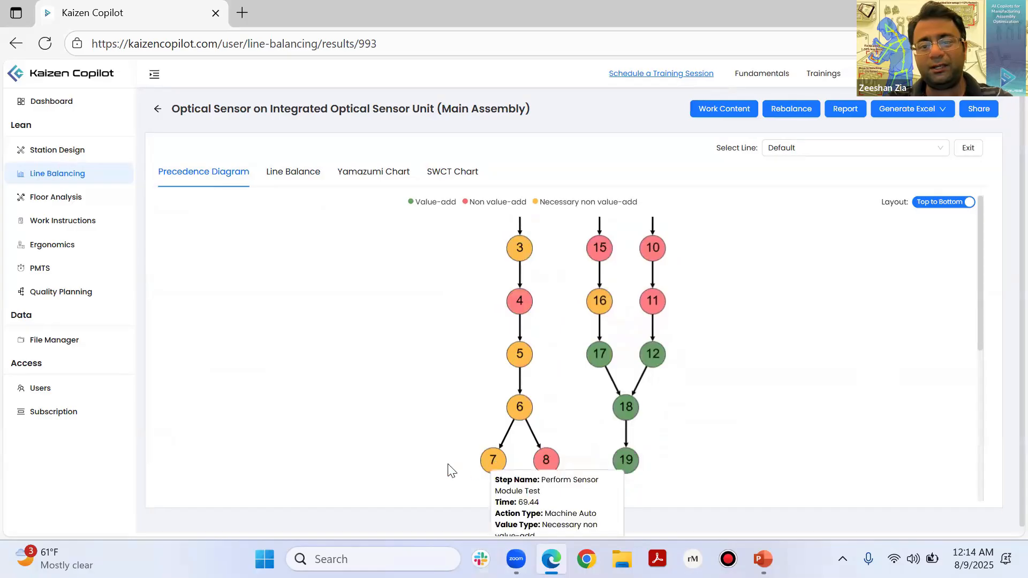
{"action": "mouse_move", "coordinate": [498, 464]}
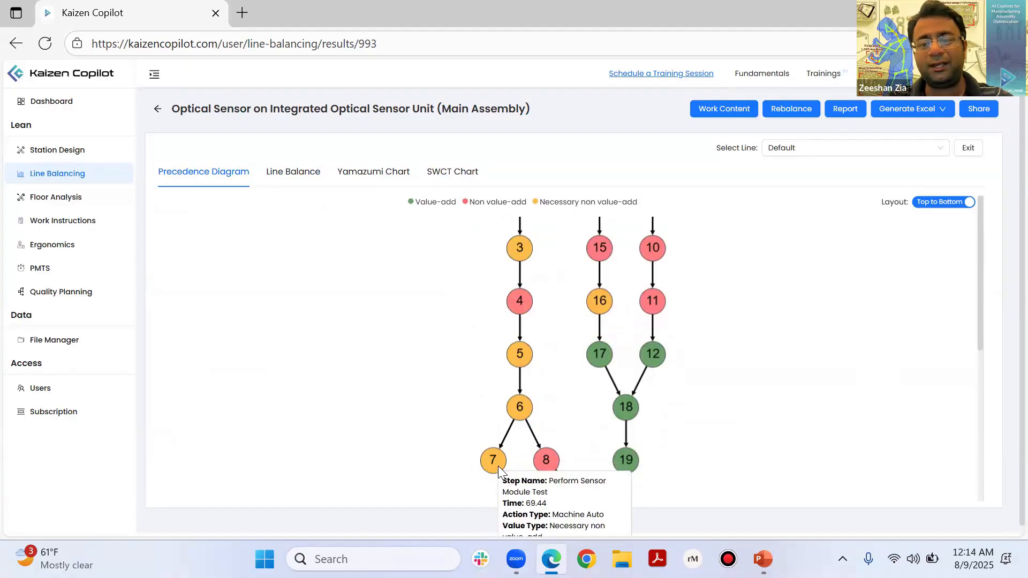
{"action": "scroll", "coordinate": [521, 320], "scroll_direction": "up", "scroll_amount": 2}
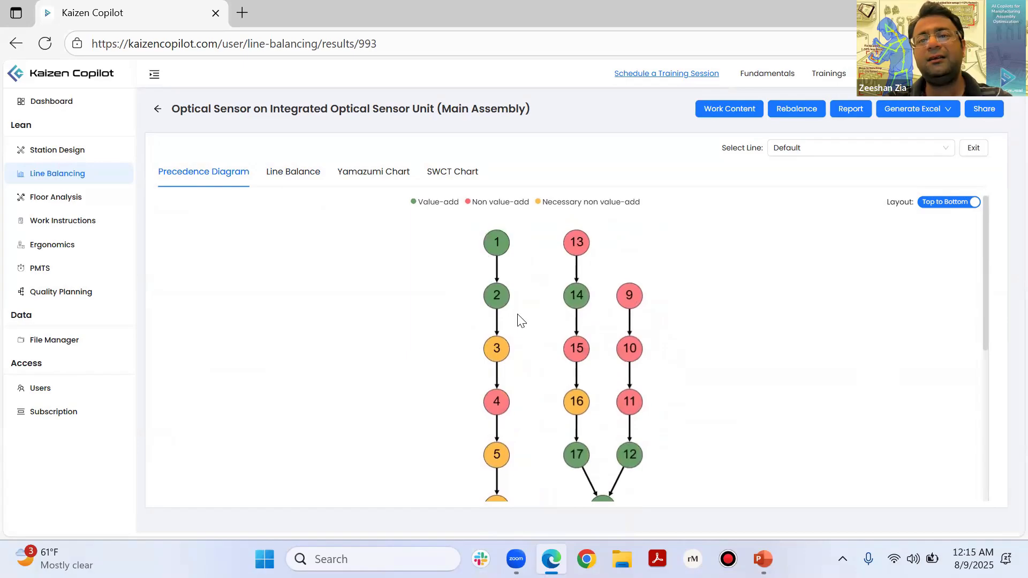
Step: Trace the parallel chains starting at actions 13 and 9 through their merge points down to action 21 in the precedence diagram
{"action": "left_click_drag", "start_coordinate": [518, 315], "coordinate": [490, 363]}
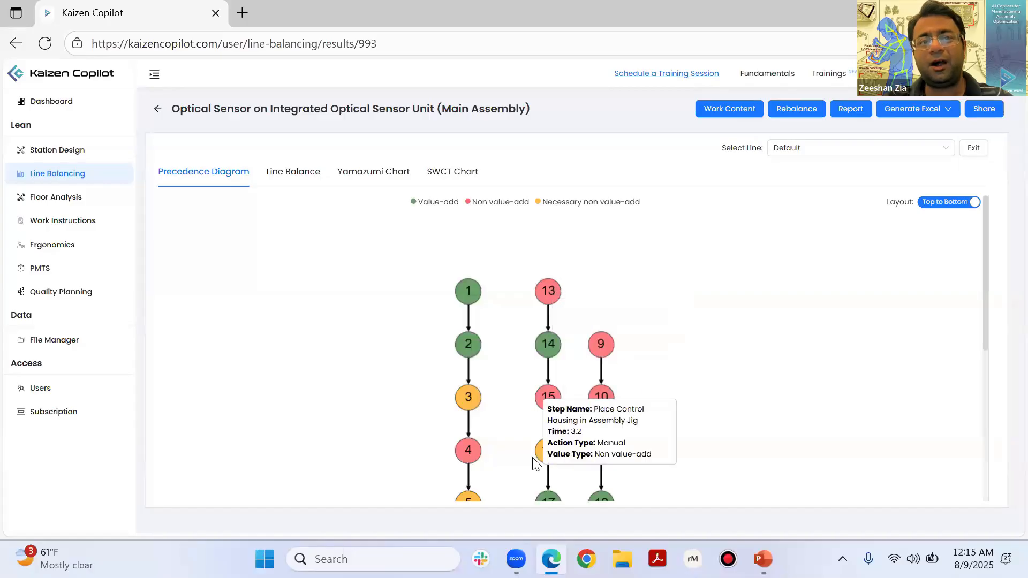
{"action": "left_click_drag", "start_coordinate": [847, 449], "coordinate": [855, 399]}
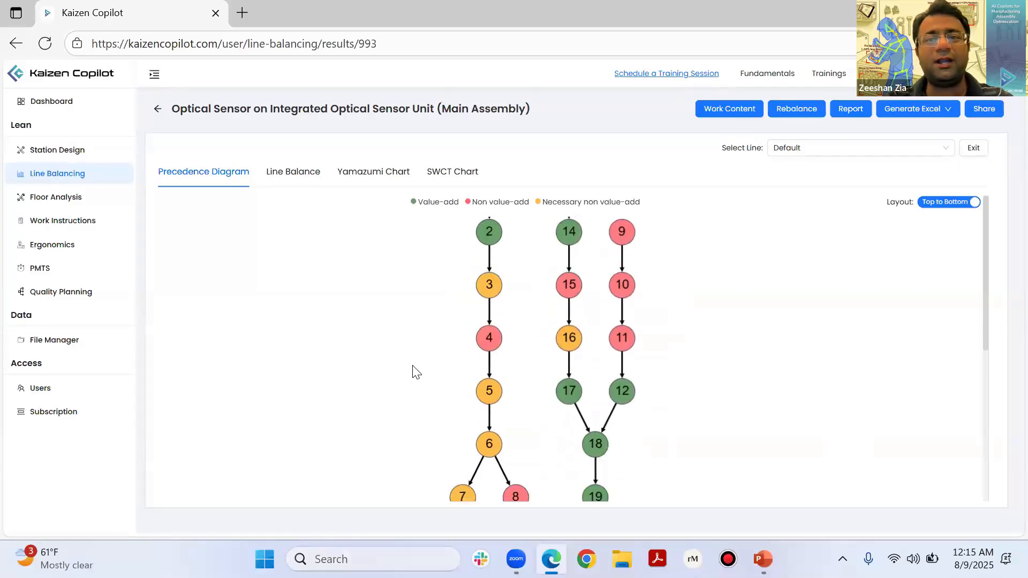
{"action": "mouse_move", "coordinate": [441, 356]}
{"action": "left_mouse_down"}
{"action": "mouse_move", "coordinate": [400, 436]}
{"action": "mouse_move", "coordinate": [391, 426]}
{"action": "left_mouse_up"}
{"action": "left_click_drag", "start_coordinate": [867, 260], "coordinate": [830, 289]}
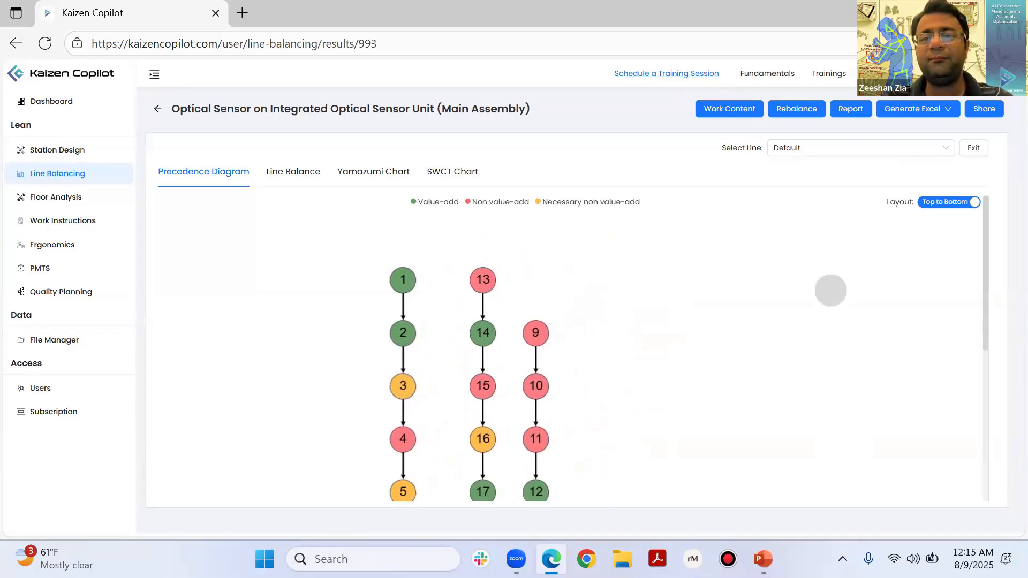
{"action": "mouse_move", "coordinate": [488, 323]}
{"action": "left_click_drag", "start_coordinate": [858, 445], "coordinate": [866, 366]}
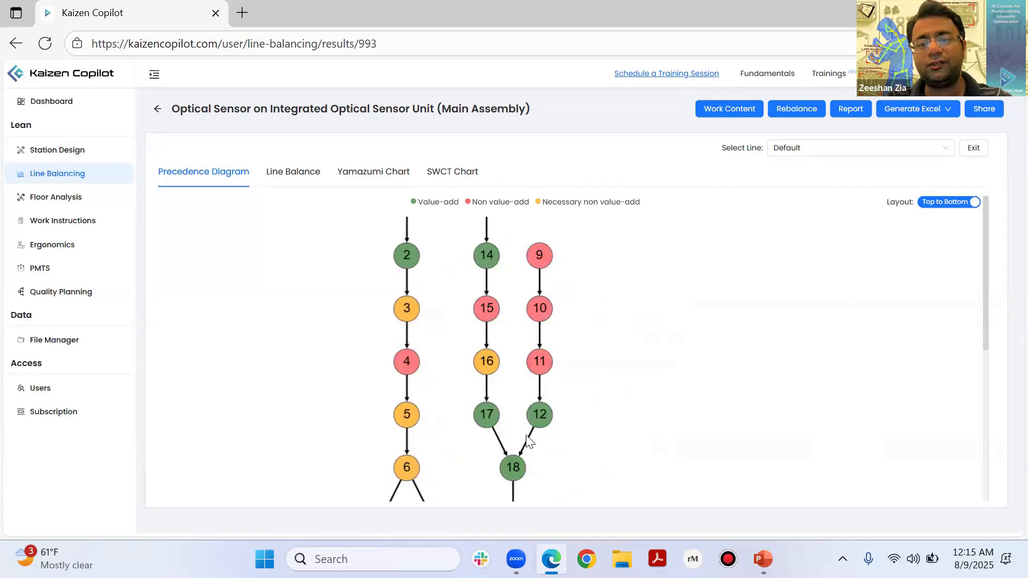
{"action": "left_click_drag", "start_coordinate": [524, 437], "coordinate": [536, 349]}
{"action": "left_click_drag", "start_coordinate": [520, 475], "coordinate": [532, 408]}
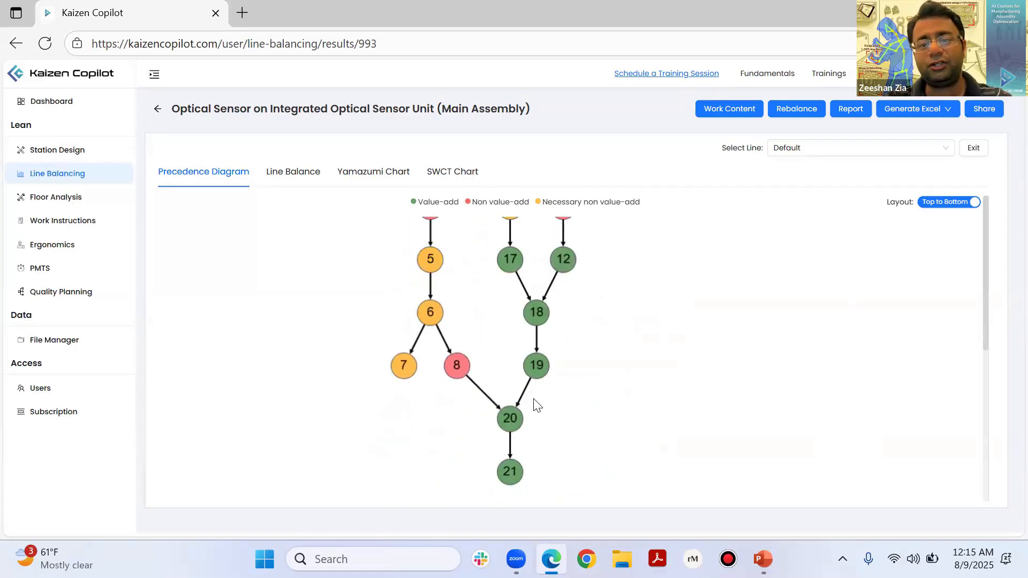
Step: View the line balance chart in the Hybrid Color Scheme and inspect the time segments of the Sensor Module Assembly & Test Station
{"action": "left_click", "coordinate": [301, 185]}
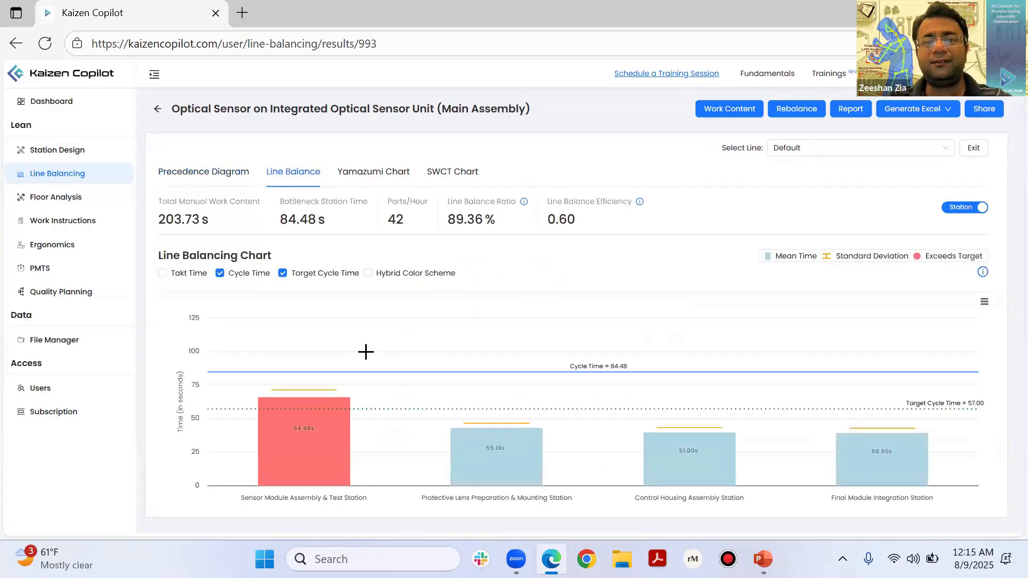
{"action": "mouse_move", "coordinate": [275, 453]}
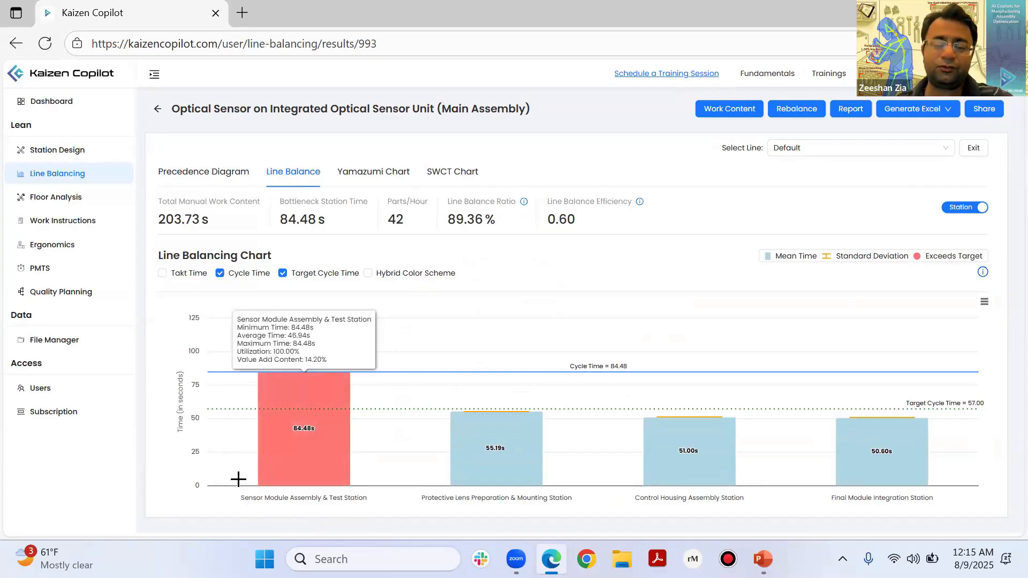
{"action": "left_click", "coordinate": [368, 273]}
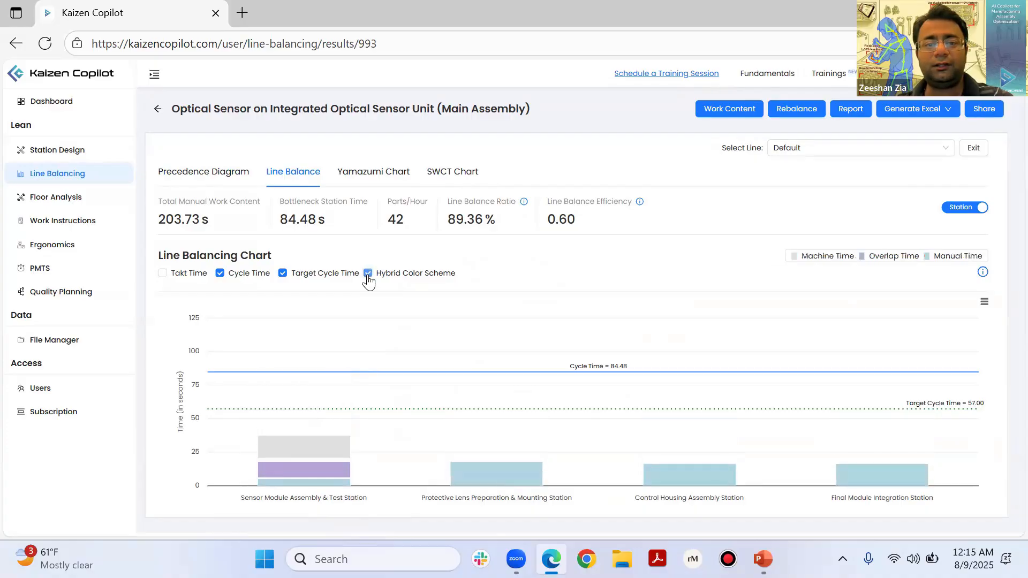
{"action": "mouse_move", "coordinate": [305, 473]}
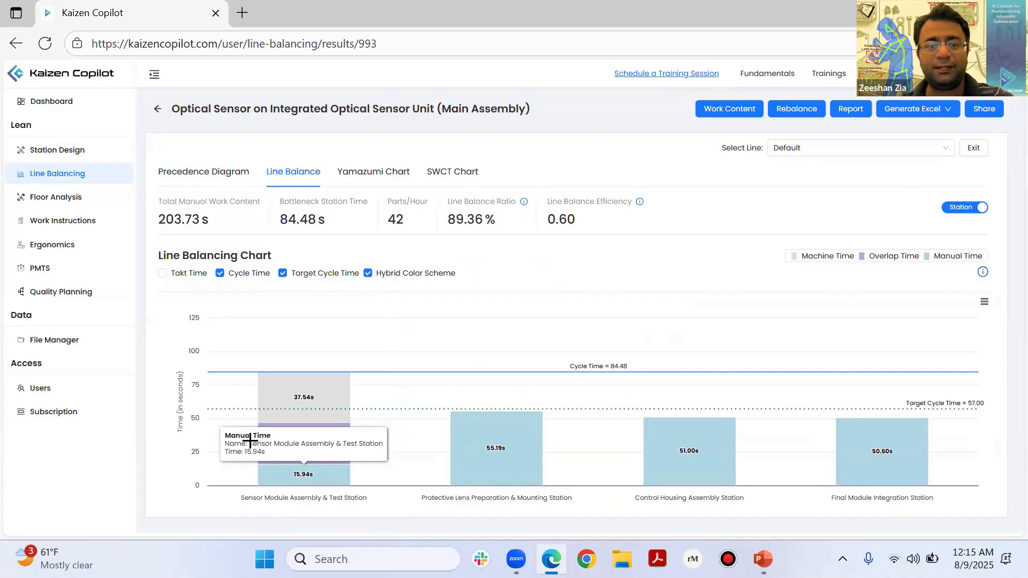
{"action": "mouse_move", "coordinate": [277, 392]}
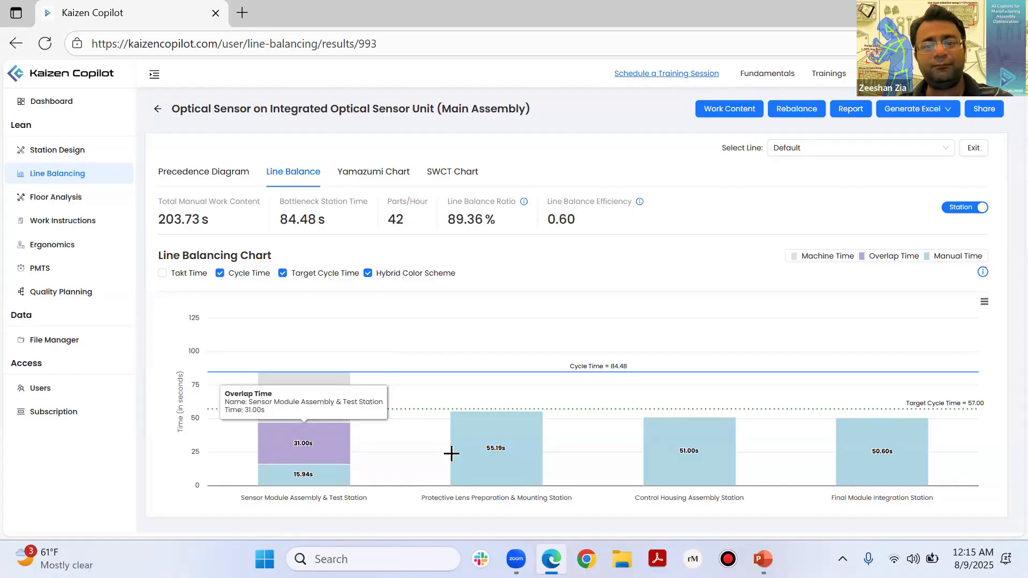
{"action": "mouse_move", "coordinate": [475, 457]}
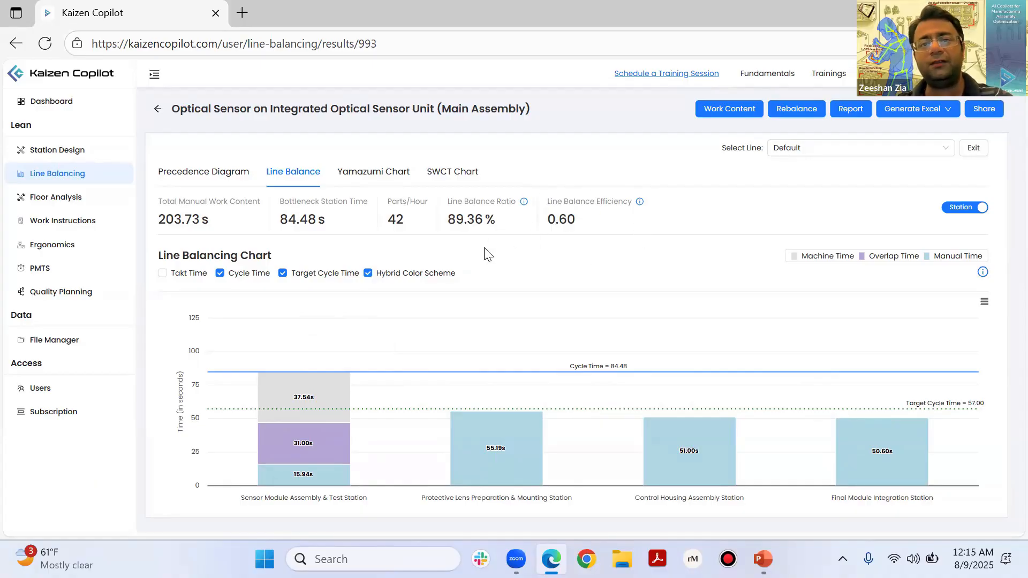
Step: View the Yamazumi chart and examine the action timings in the SWCT chart, especially the machine run of Perform Sensor Module Test
{"action": "left_click", "coordinate": [395, 177]}
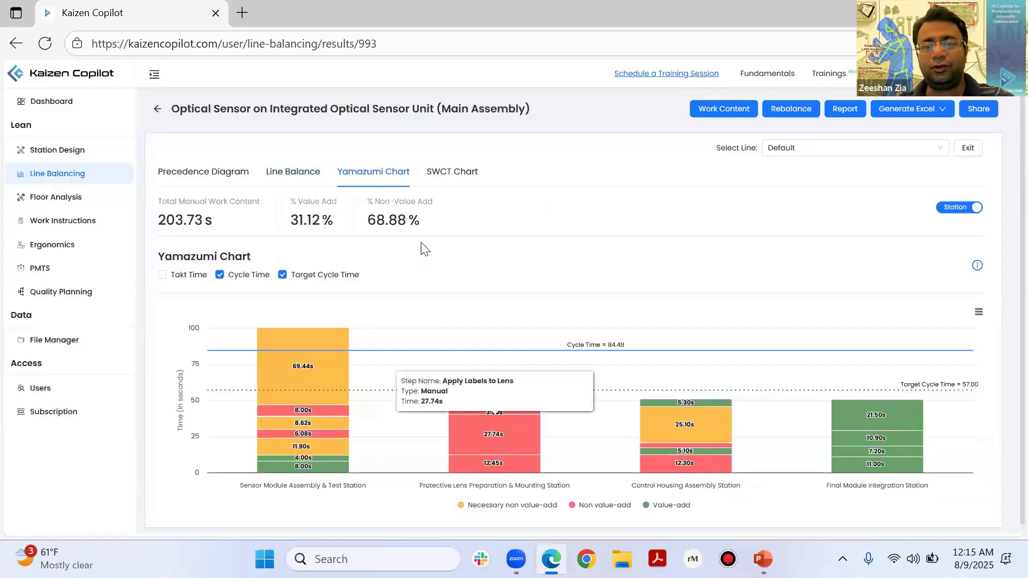
{"action": "left_click", "coordinate": [443, 181]}
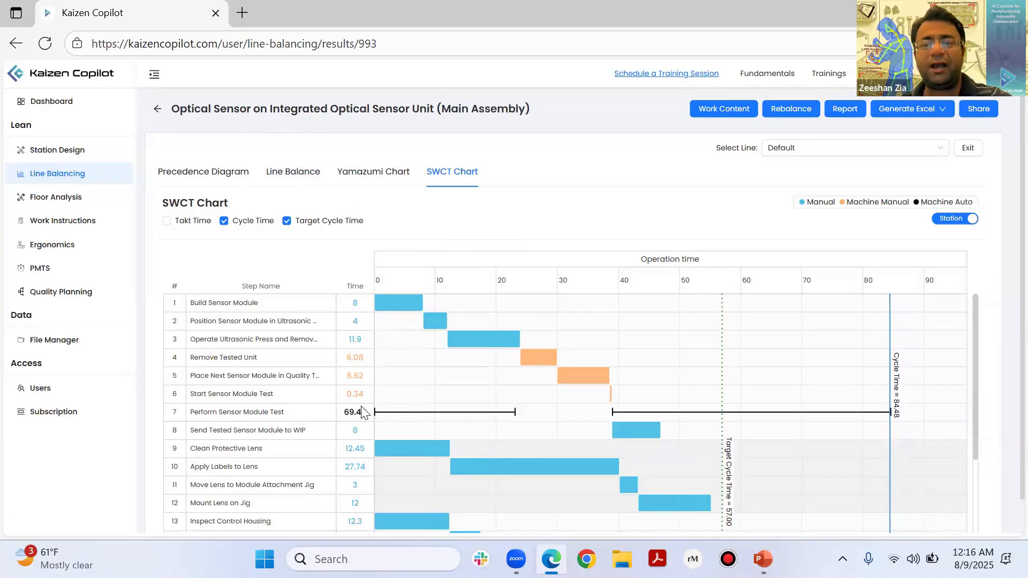
{"action": "mouse_move", "coordinate": [450, 414]}
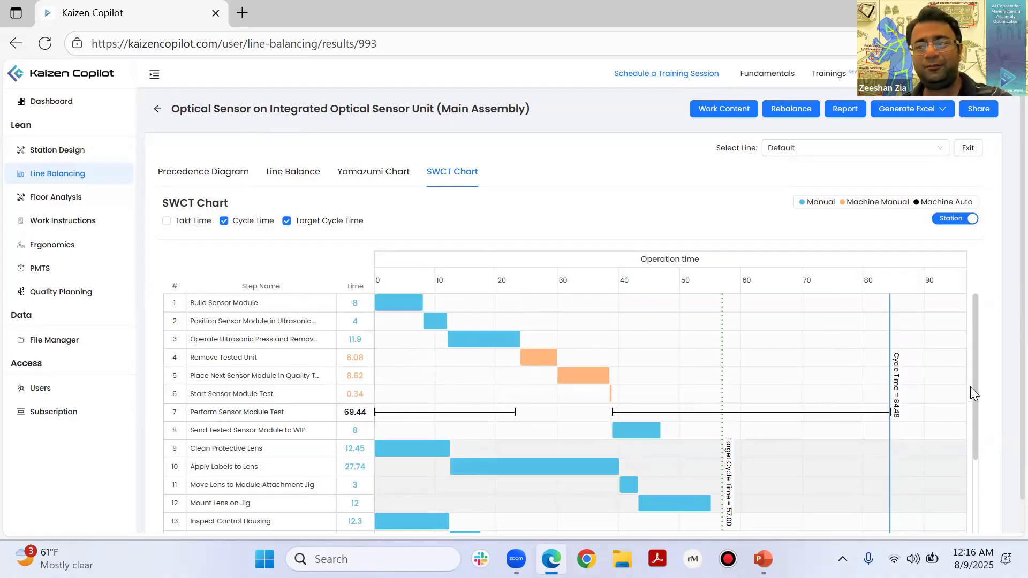
{"action": "scroll", "coordinate": [971, 520], "scroll_direction": "down", "scroll_amount": 1}
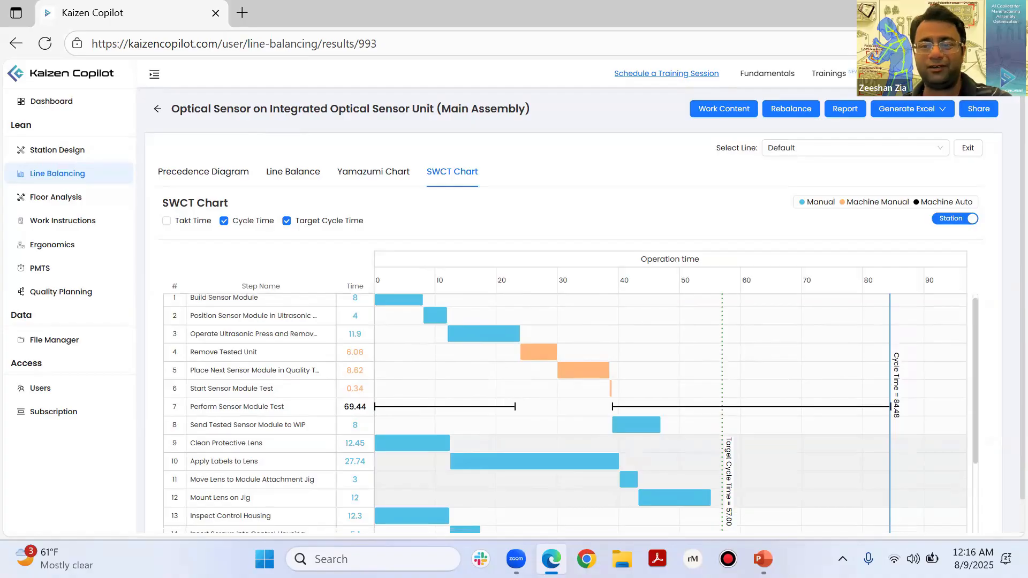
{"action": "scroll", "coordinate": [976, 444], "scroll_direction": "down", "scroll_amount": 3}
{"action": "scroll", "coordinate": [978, 323], "scroll_direction": "up", "scroll_amount": 1}
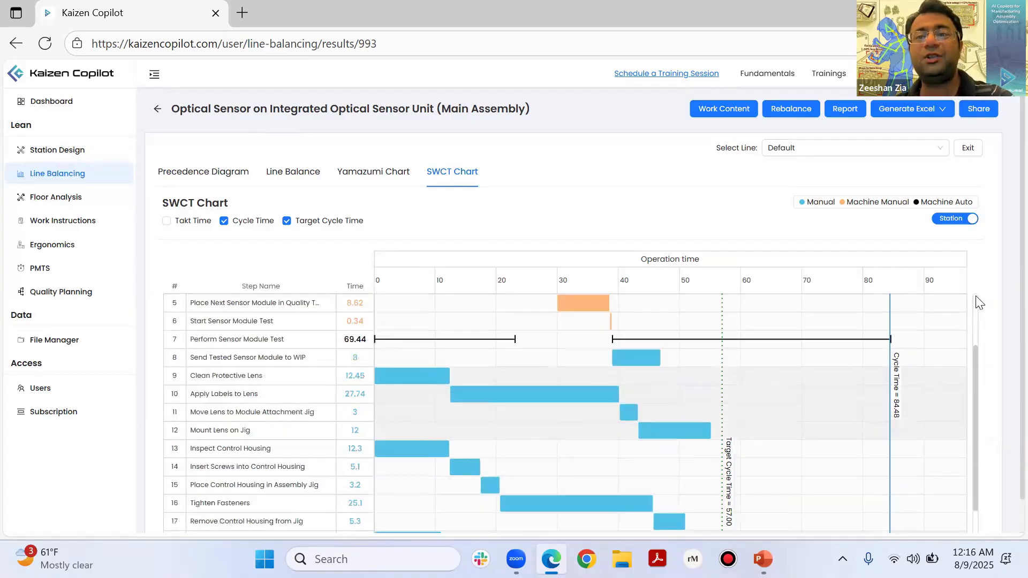
{"action": "scroll", "coordinate": [978, 302], "scroll_direction": "up", "scroll_amount": 2}
{"action": "mouse_move", "coordinate": [399, 304]}
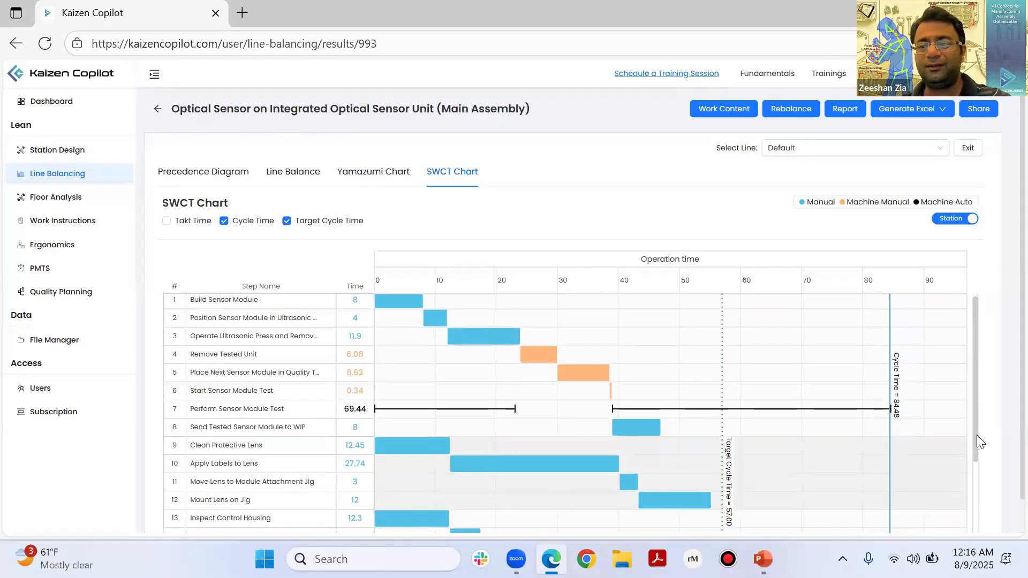
{"action": "scroll", "coordinate": [977, 435], "scroll_direction": "down", "scroll_amount": 3}
{"action": "scroll", "coordinate": [977, 351], "scroll_direction": "up", "scroll_amount": 1}
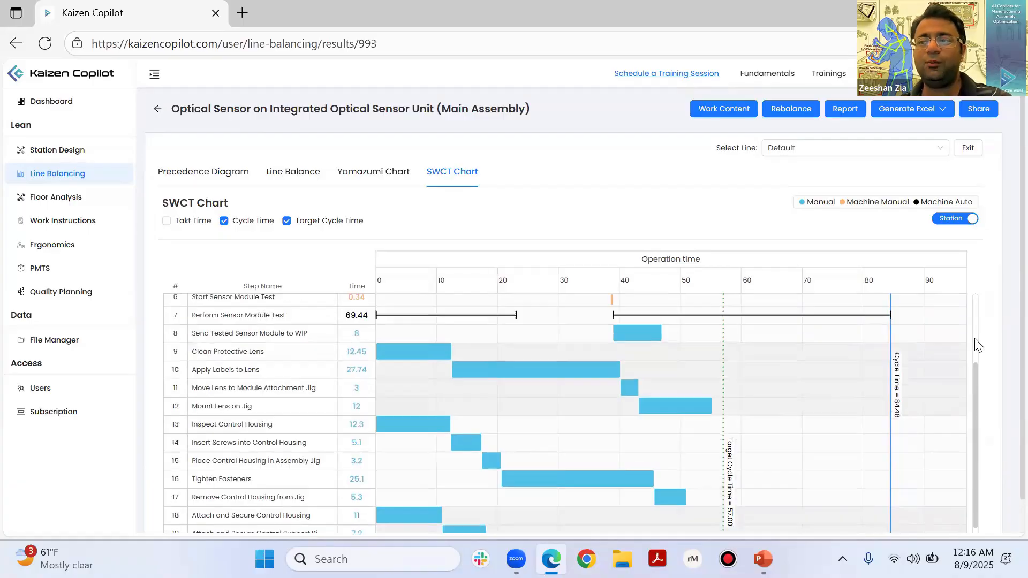
{"action": "scroll", "coordinate": [977, 345], "scroll_direction": "up", "scroll_amount": 3}
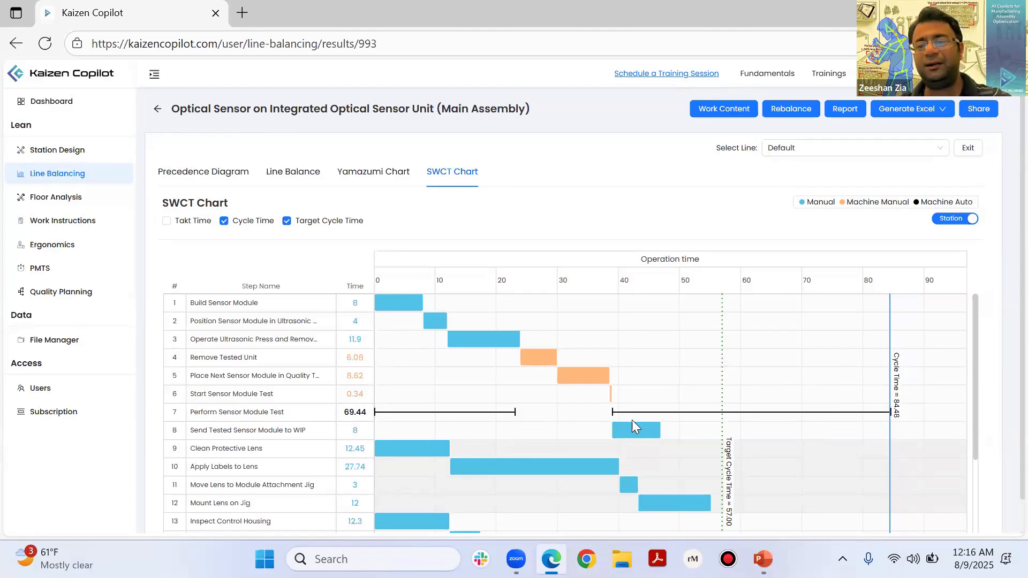
{"action": "mouse_move", "coordinate": [381, 412]}
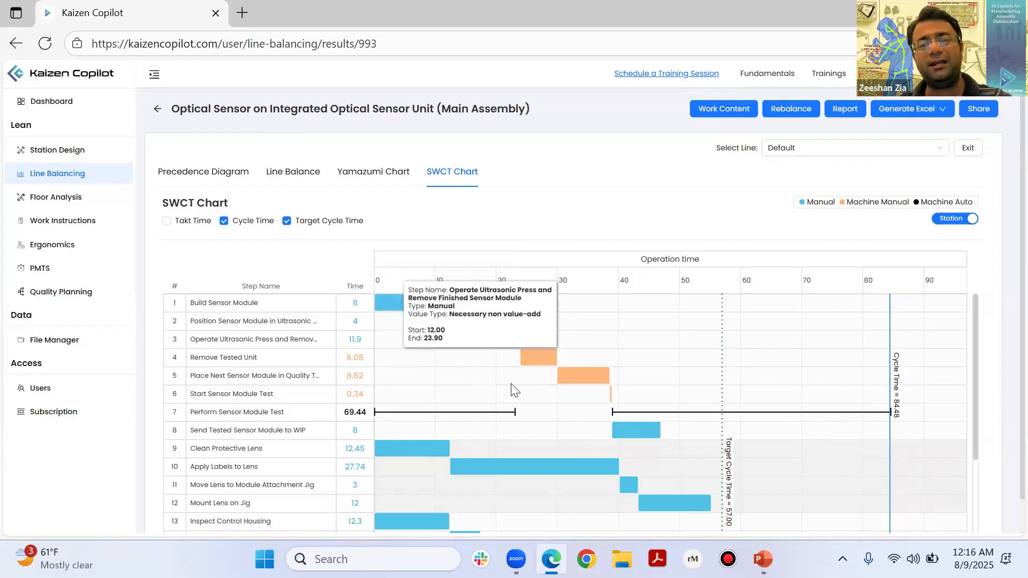
{"action": "mouse_move", "coordinate": [613, 412]}
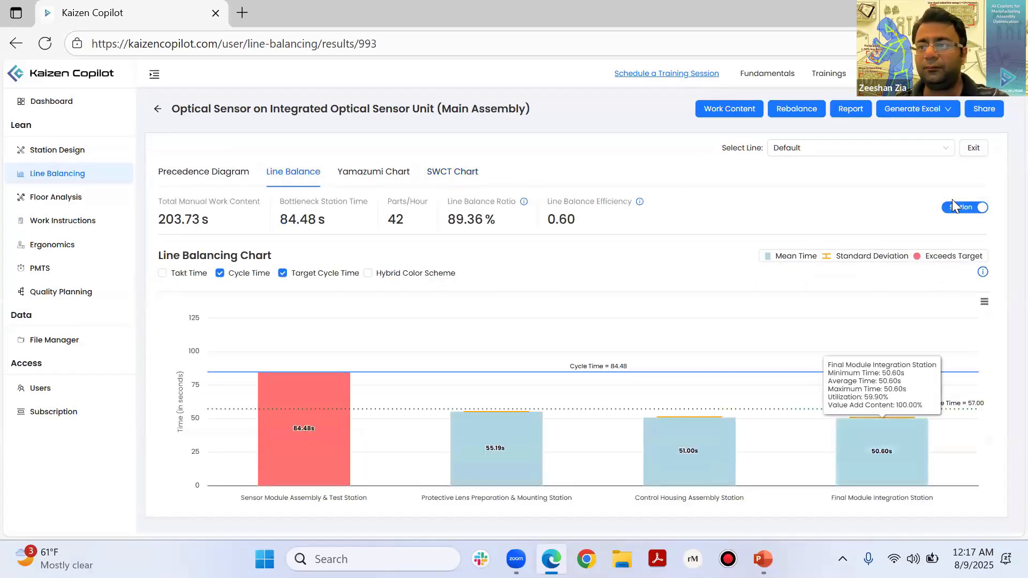
Step: Compare the line balance chart by operator and by station, showing the station view in the Hybrid Color Scheme
{"action": "left_click", "coordinate": [952, 202]}
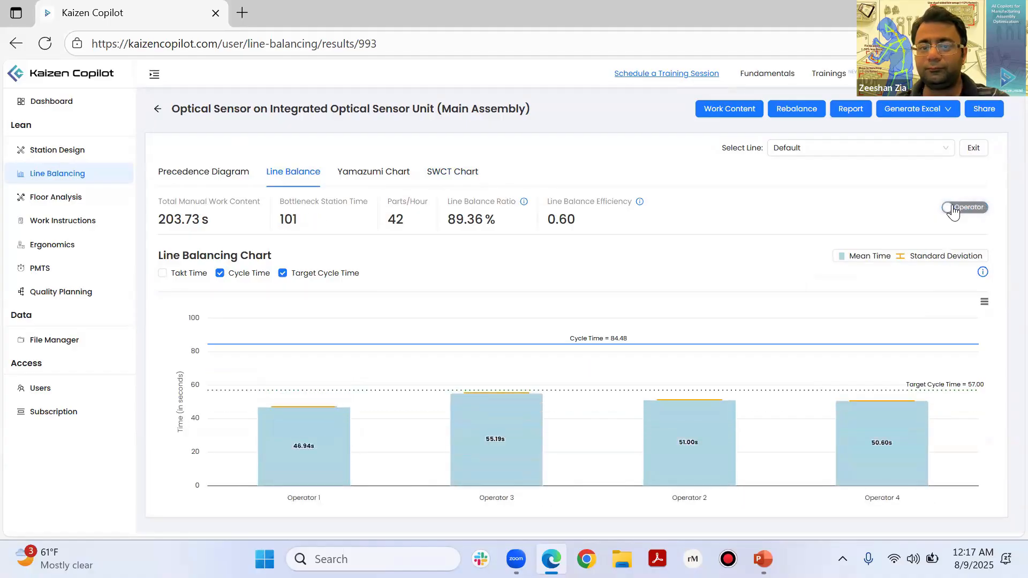
{"action": "left_click", "coordinate": [952, 209]}
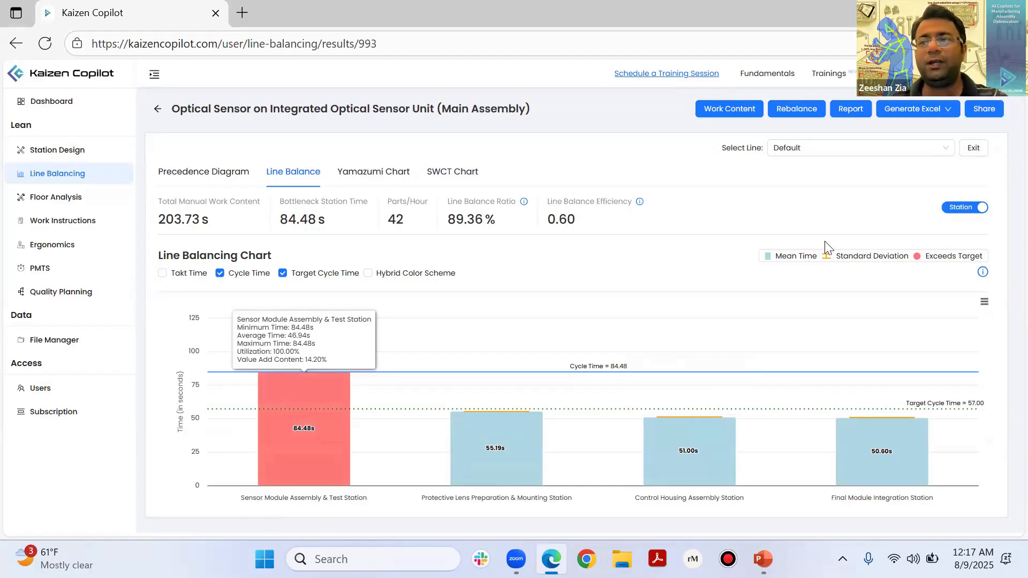
{"action": "left_click", "coordinate": [368, 273]}
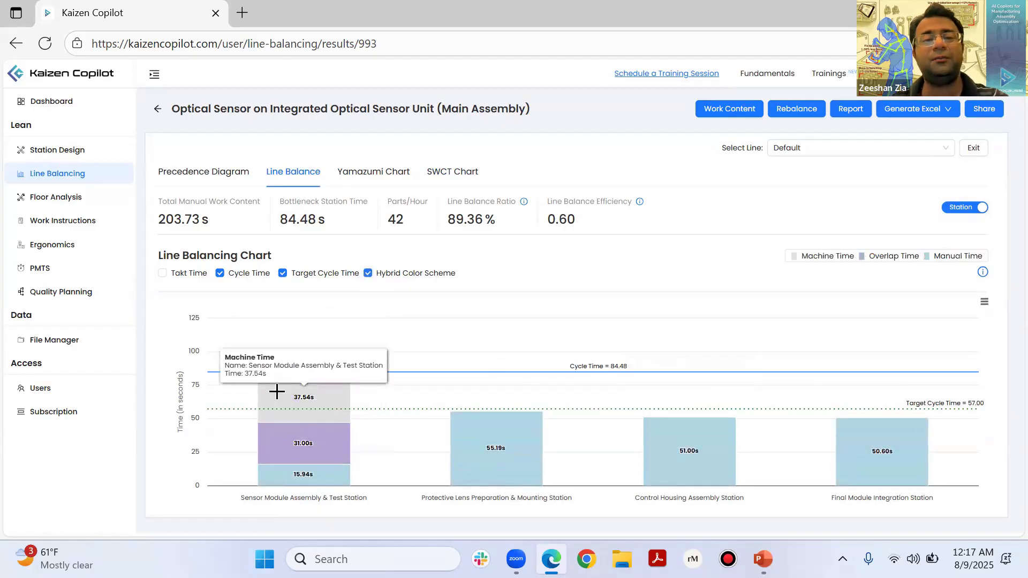
Step: Show the line balance chart by operator and compare the operators' times with the cycle time and target cycle time
{"action": "left_click", "coordinate": [951, 212]}
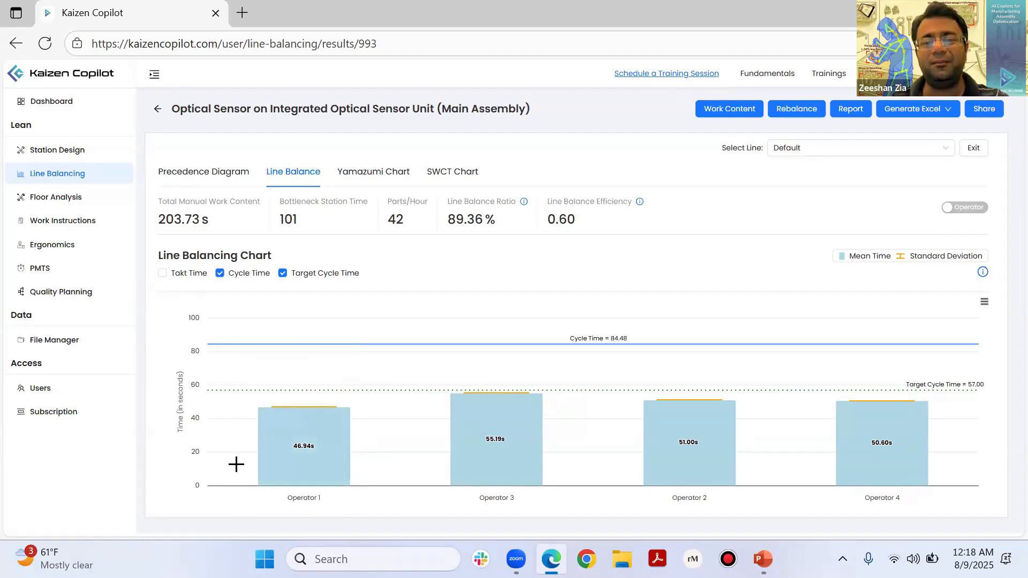
{"action": "mouse_move", "coordinate": [273, 396]}
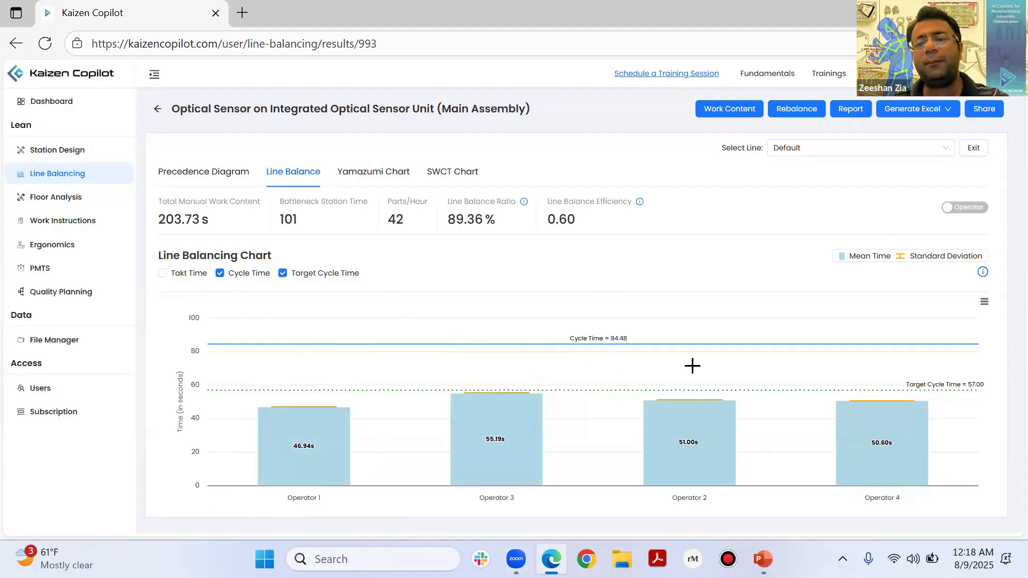
{"action": "mouse_move", "coordinate": [668, 484]}
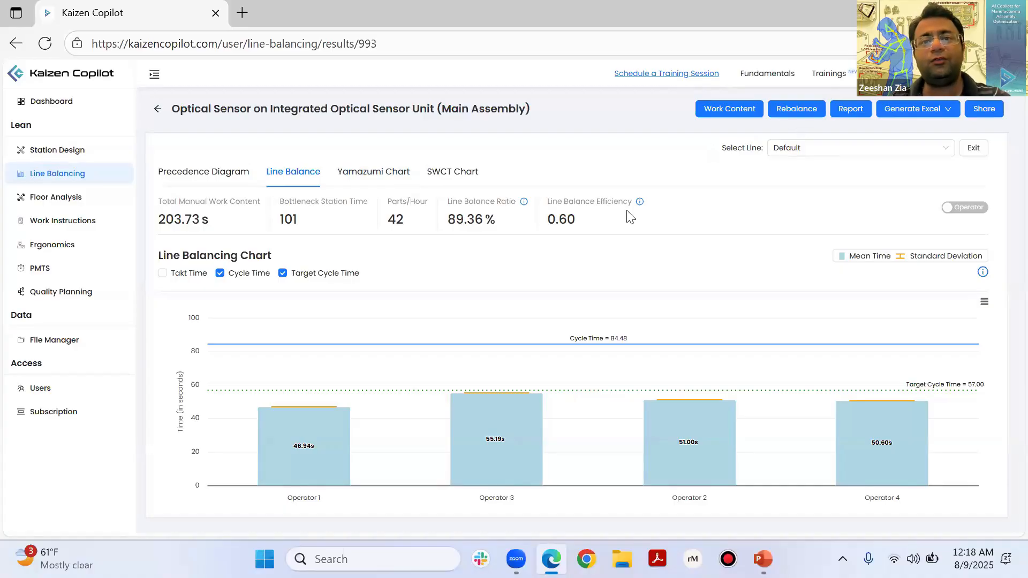
Step: Rebalance the line by Target Parts/Hour with 30 required parts per hour and show the resulting line balance chart by station
{"action": "left_click", "coordinate": [776, 117]}
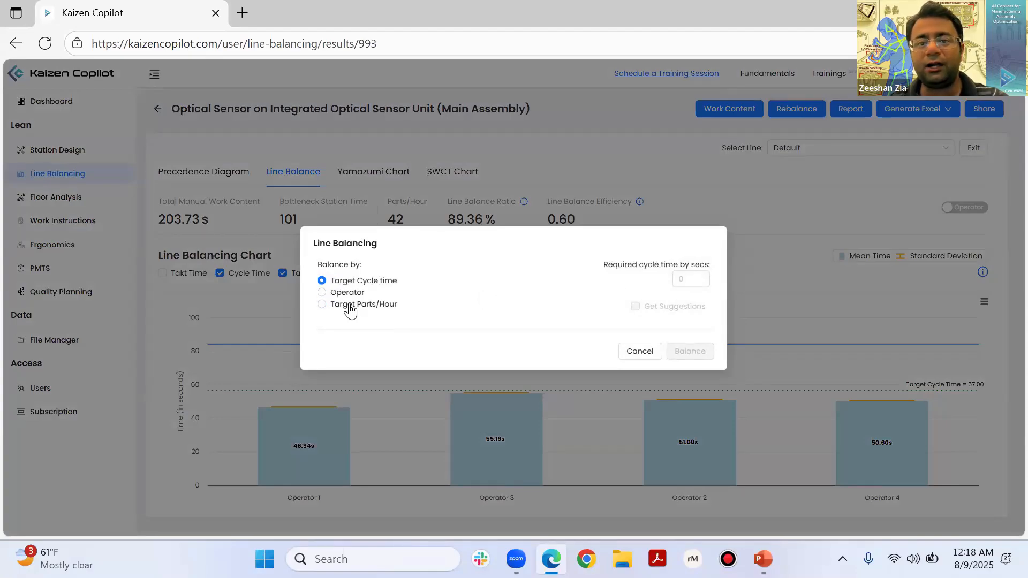
{"action": "left_click", "coordinate": [349, 306]}
{"action": "type", "text": "30"}
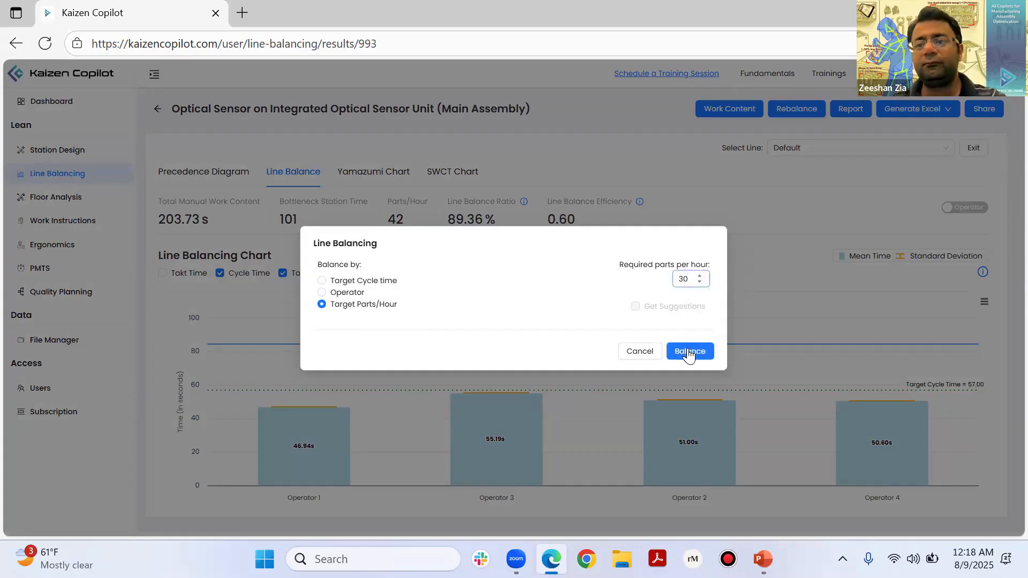
{"action": "left_click", "coordinate": [689, 351]}
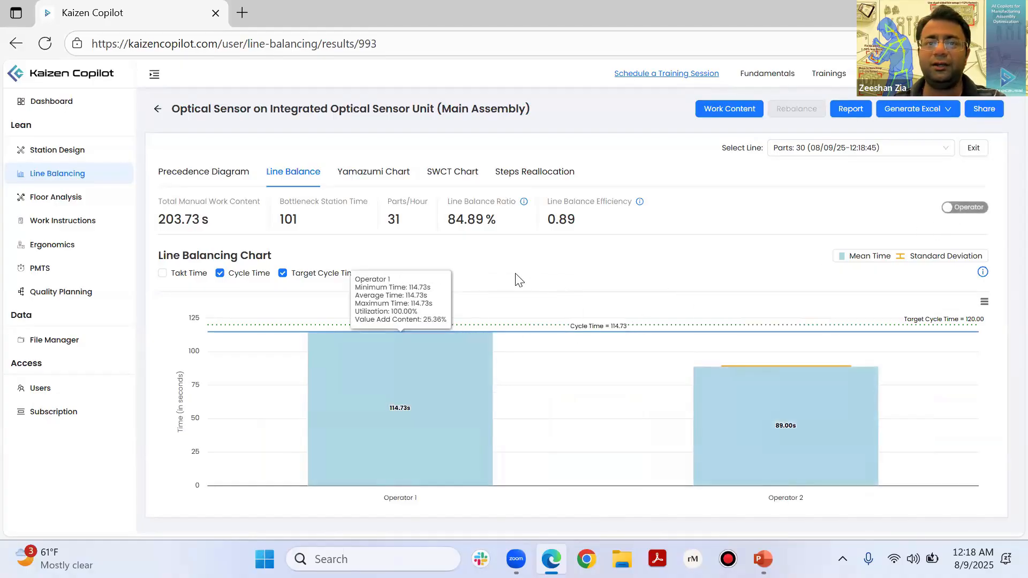
{"action": "left_click", "coordinate": [959, 211]}
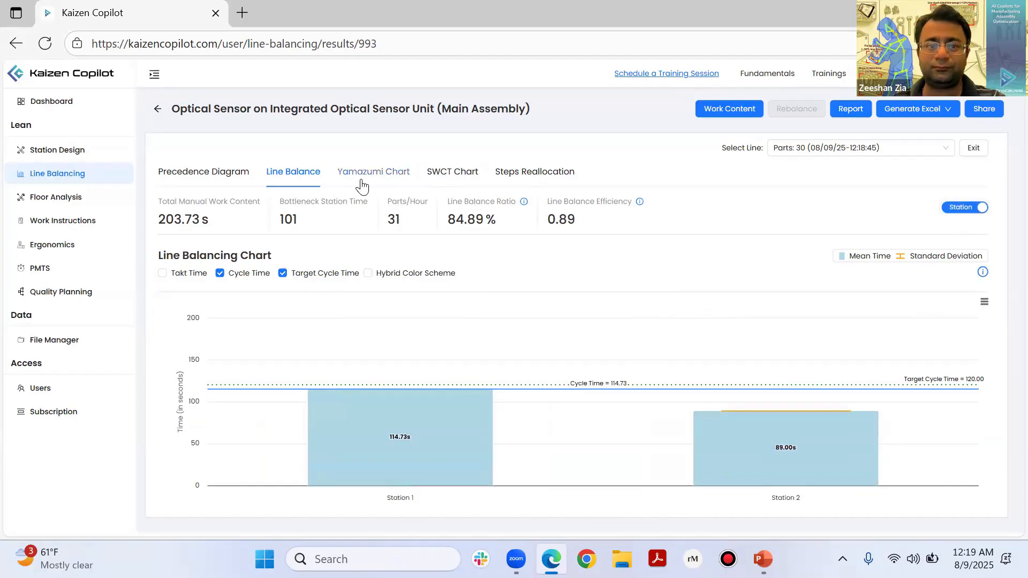
Step: View the rebalanced line's Yamazumi chart and examine all action timings in its SWCT chart, including the Perform Sensor Module Test machine run
{"action": "left_click", "coordinate": [387, 187]}
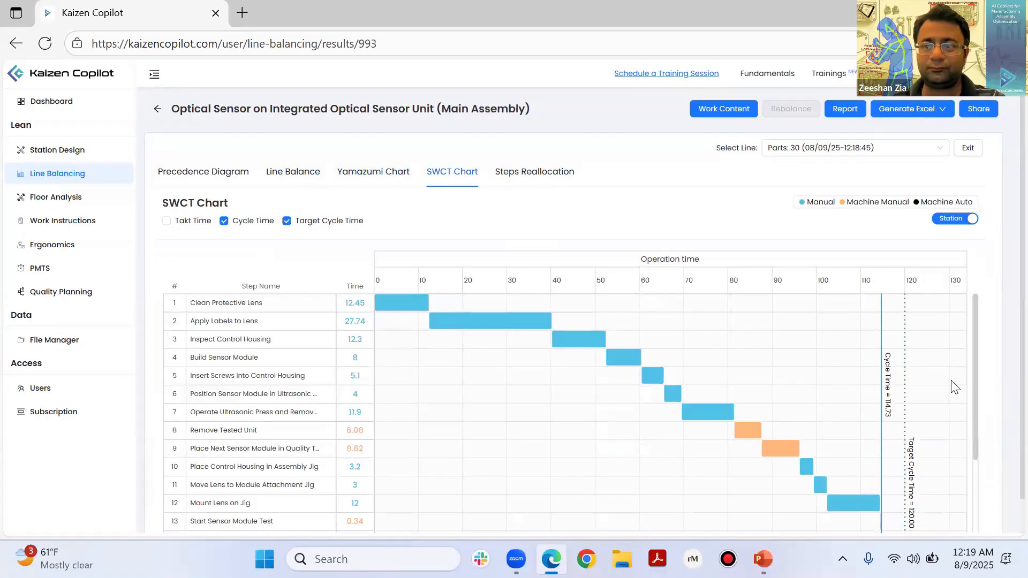
{"action": "scroll", "coordinate": [973, 500], "scroll_direction": "down", "scroll_amount": 3}
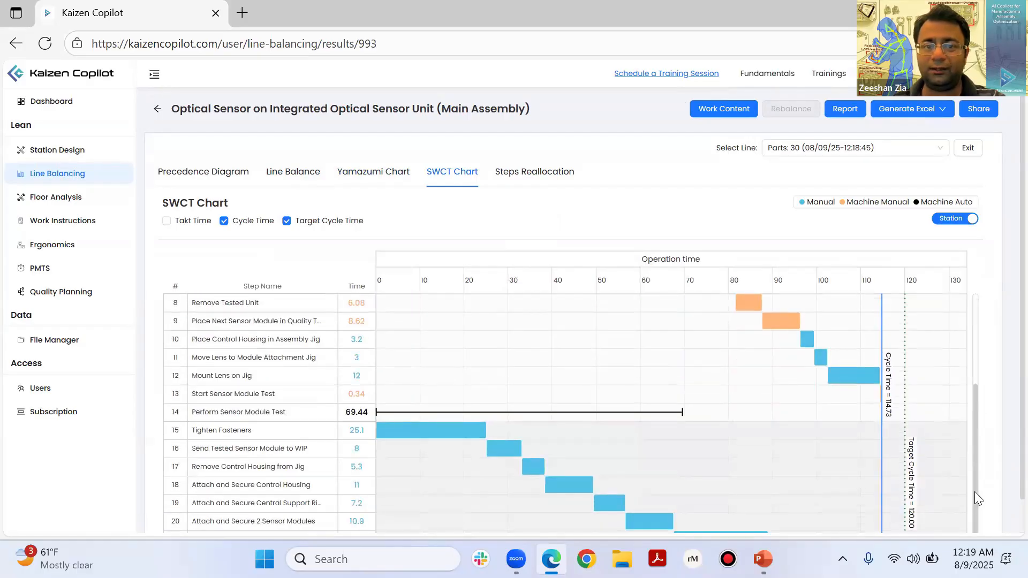
{"action": "scroll", "coordinate": [972, 337], "scroll_direction": "up", "scroll_amount": 4}
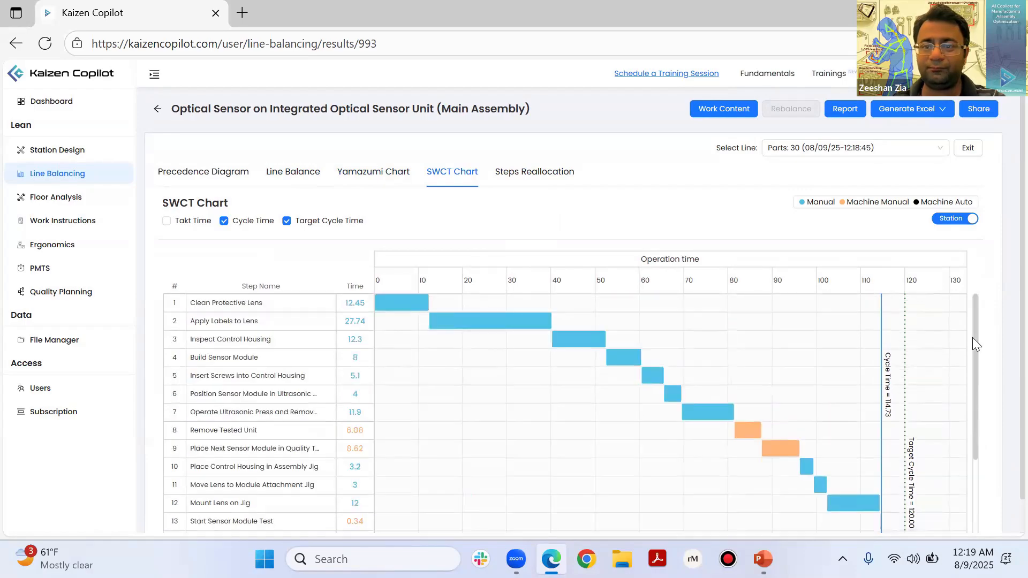
{"action": "scroll", "coordinate": [972, 471], "scroll_direction": "down", "scroll_amount": 1}
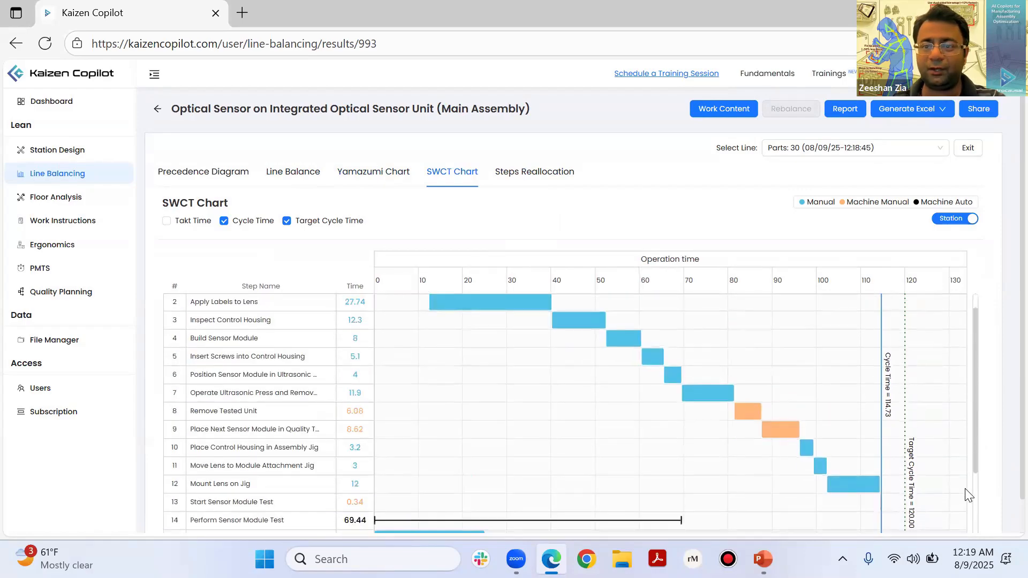
{"action": "scroll", "coordinate": [965, 490], "scroll_direction": "down", "scroll_amount": 3}
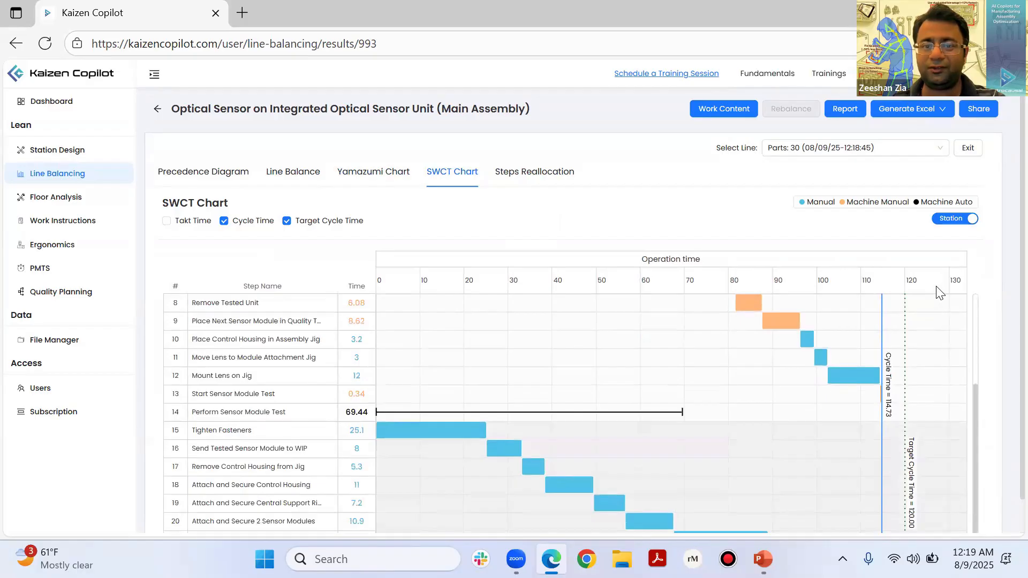
{"action": "scroll", "coordinate": [940, 293], "scroll_direction": "up", "scroll_amount": 4}
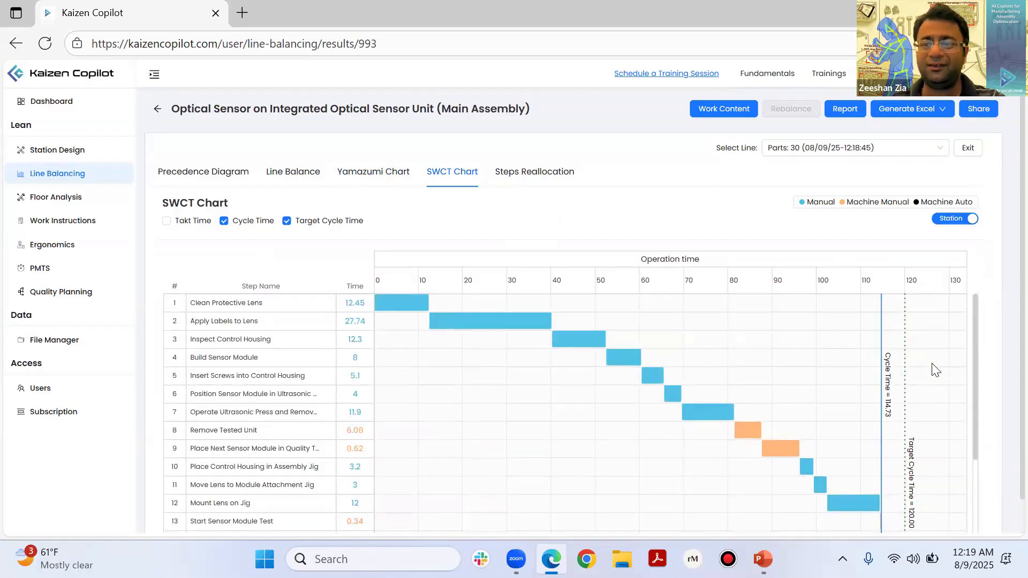
{"action": "scroll", "coordinate": [936, 428], "scroll_direction": "down", "scroll_amount": 3}
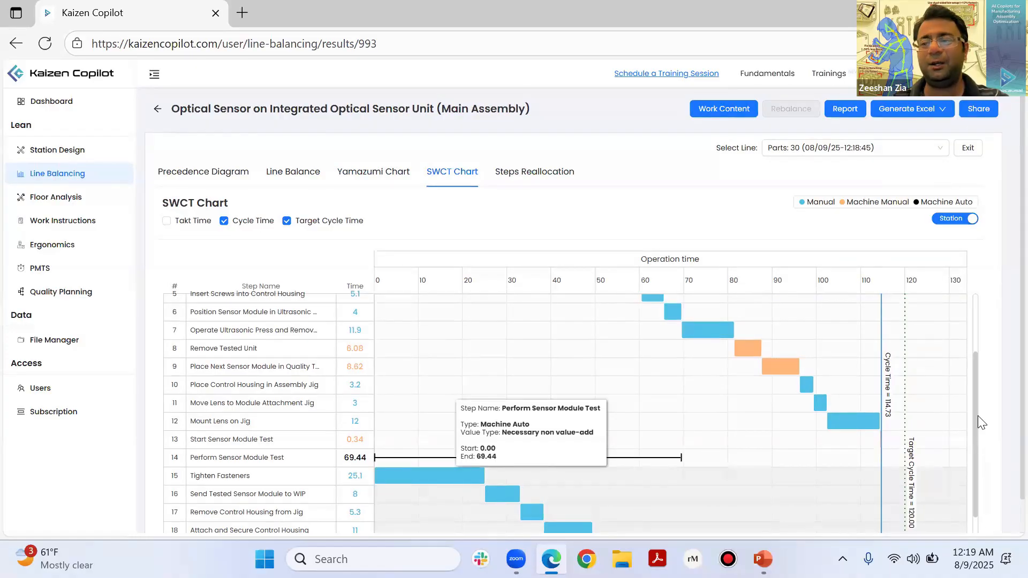
{"action": "scroll", "coordinate": [979, 326], "scroll_direction": "up", "scroll_amount": 1}
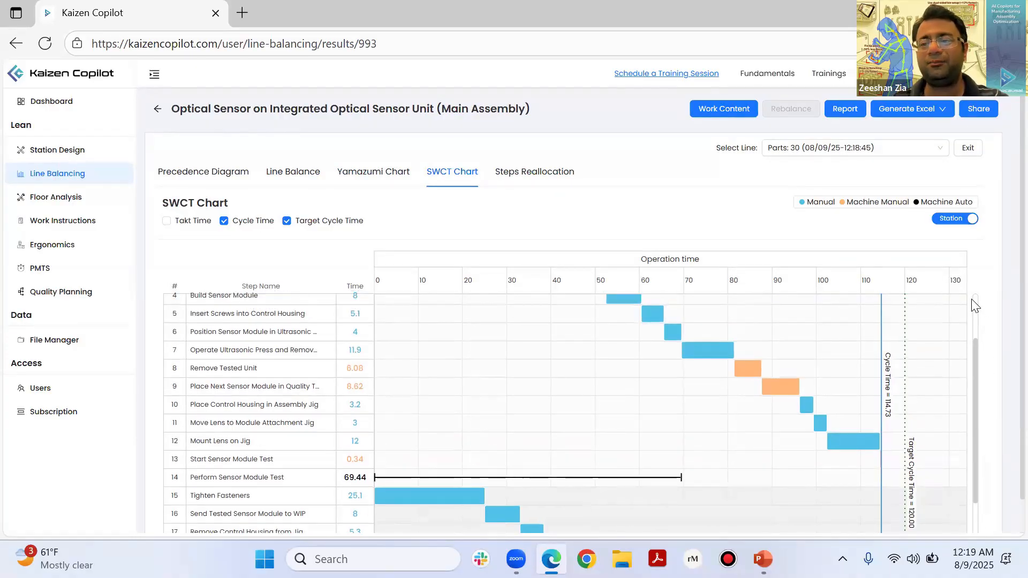
{"action": "scroll", "coordinate": [974, 308], "scroll_direction": "up", "scroll_amount": 3}
{"action": "scroll", "coordinate": [973, 402], "scroll_direction": "down", "scroll_amount": 5}
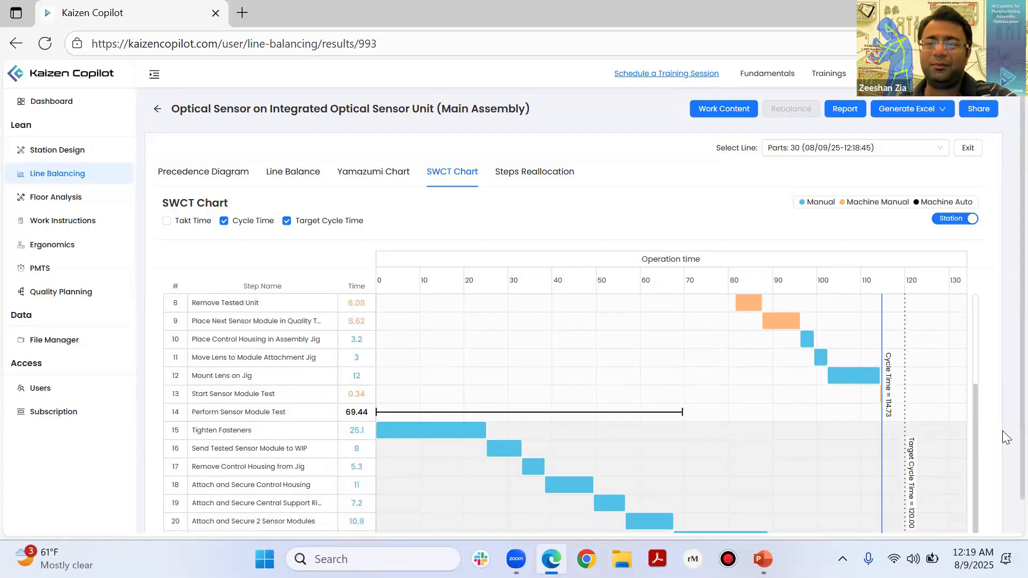
{"action": "scroll", "coordinate": [1006, 434], "scroll_direction": "down", "scroll_amount": 1}
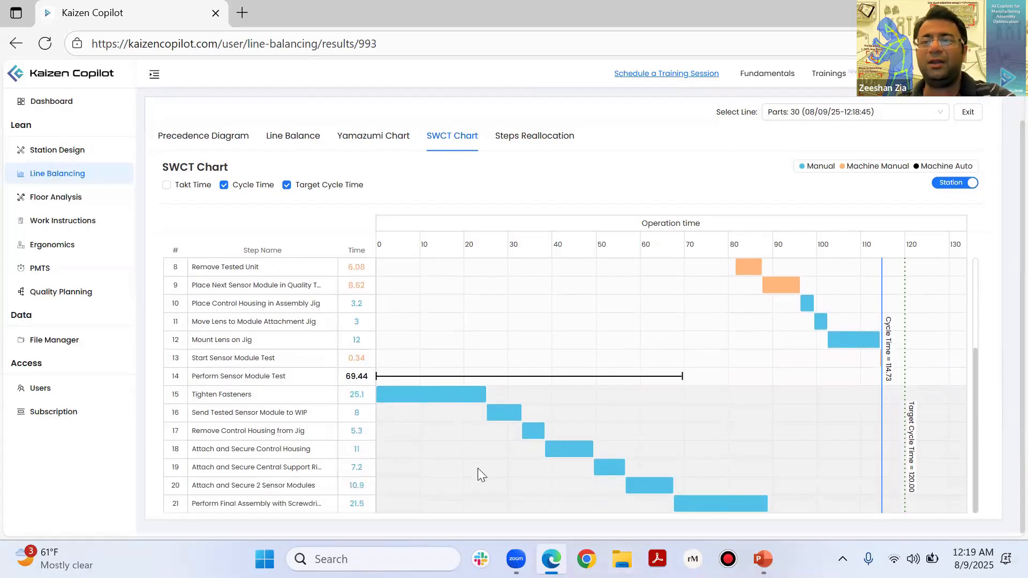